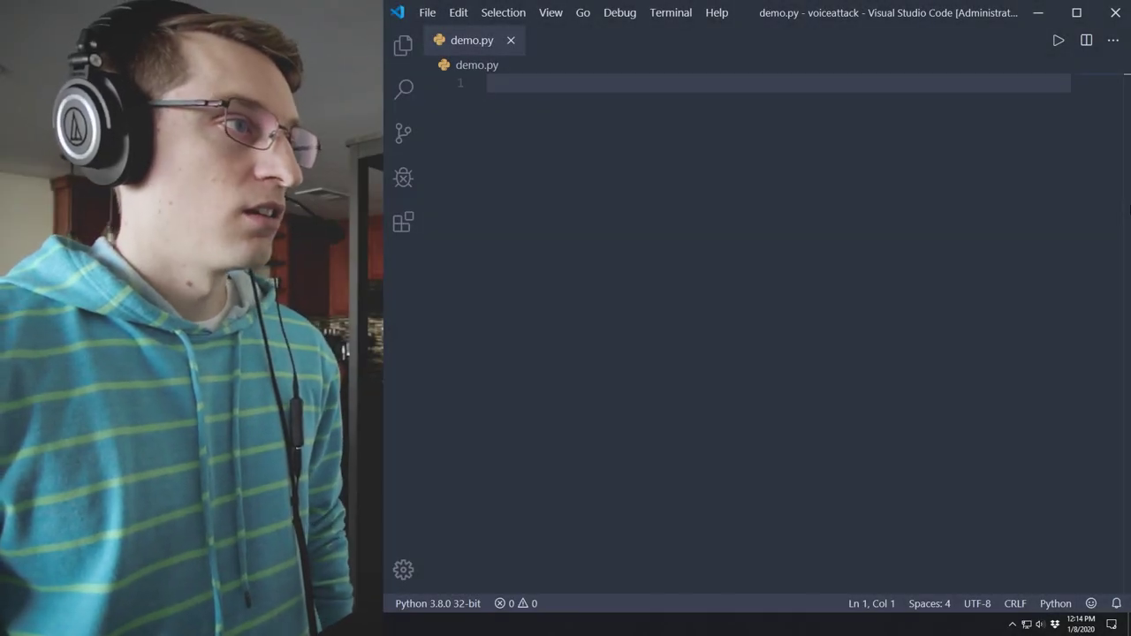
# Insert a main() function containing pass and the commented __name__ == "__main__" entry point calling main() into demo.py, and save it
pyautogui.write('def main():     pass   # entry point when running this code as a script if __name__ == "__main__":     main()')
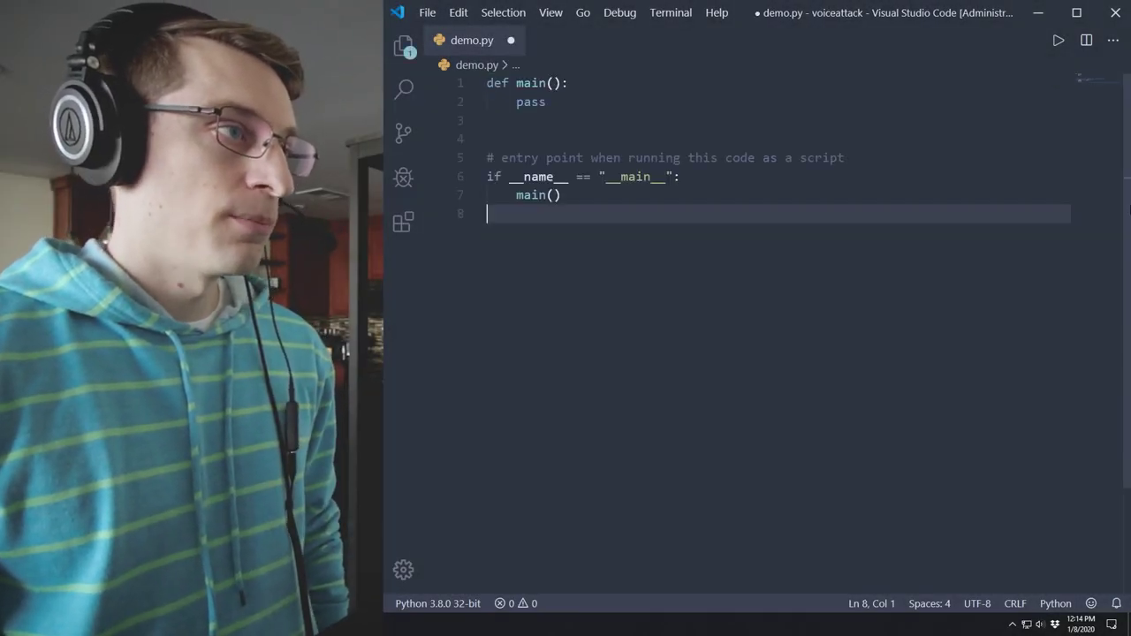
pyautogui.click(487, 83)
pyautogui.hotkey('ctrl', 's')
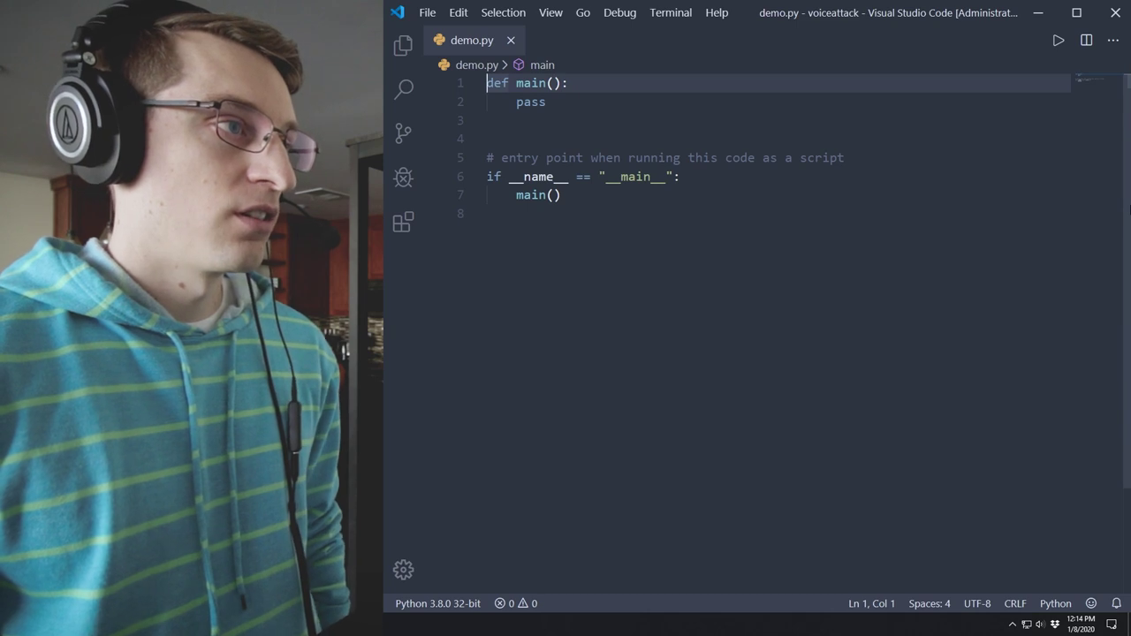
# Replace the pass line in main() with print("Hello world"), save demo.py and run it
pyautogui.press('Down')
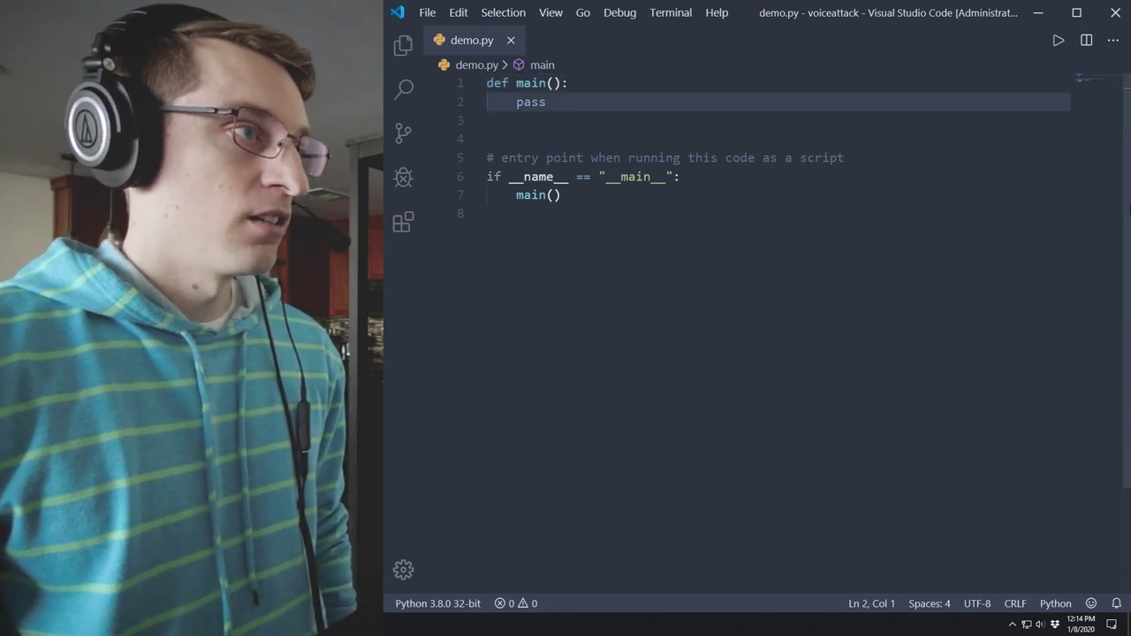
pyautogui.hotkey('shift', 'Down')
pyautogui.press('BackSpace')
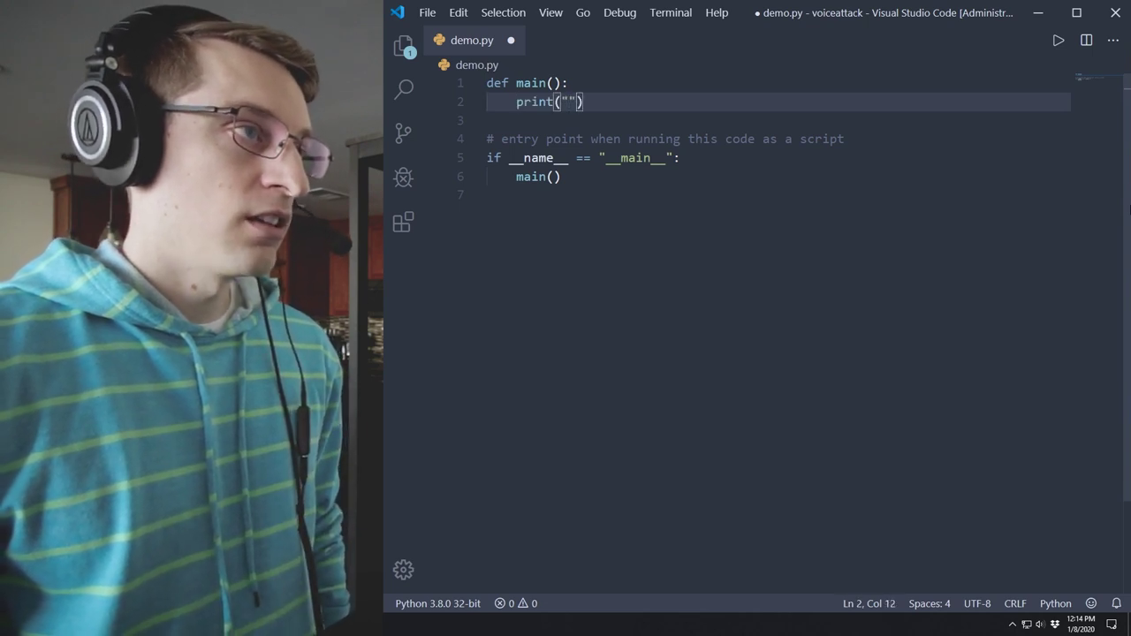
pyautogui.hotkey('ctrl', 's')
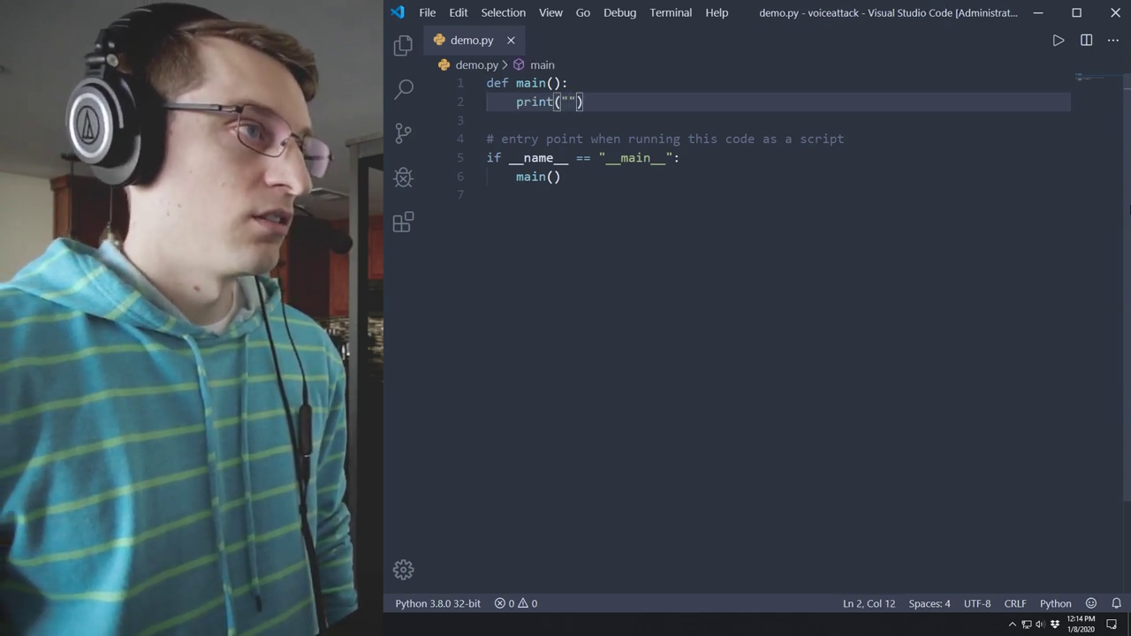
pyautogui.write('Hello world')
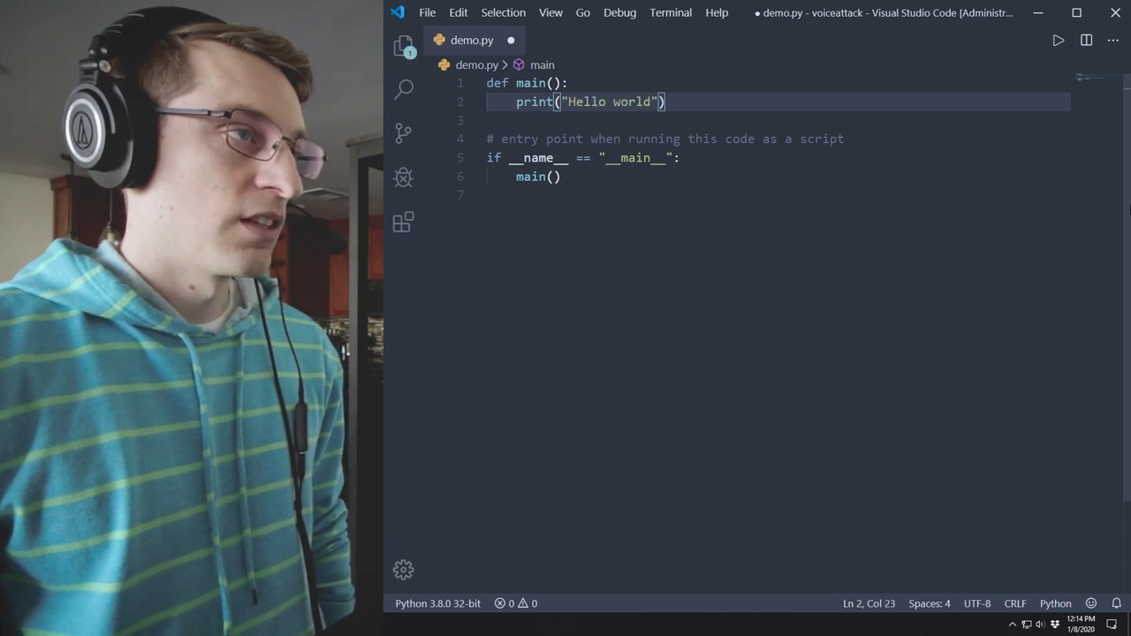
pyautogui.hotkey('ctrl', 's')
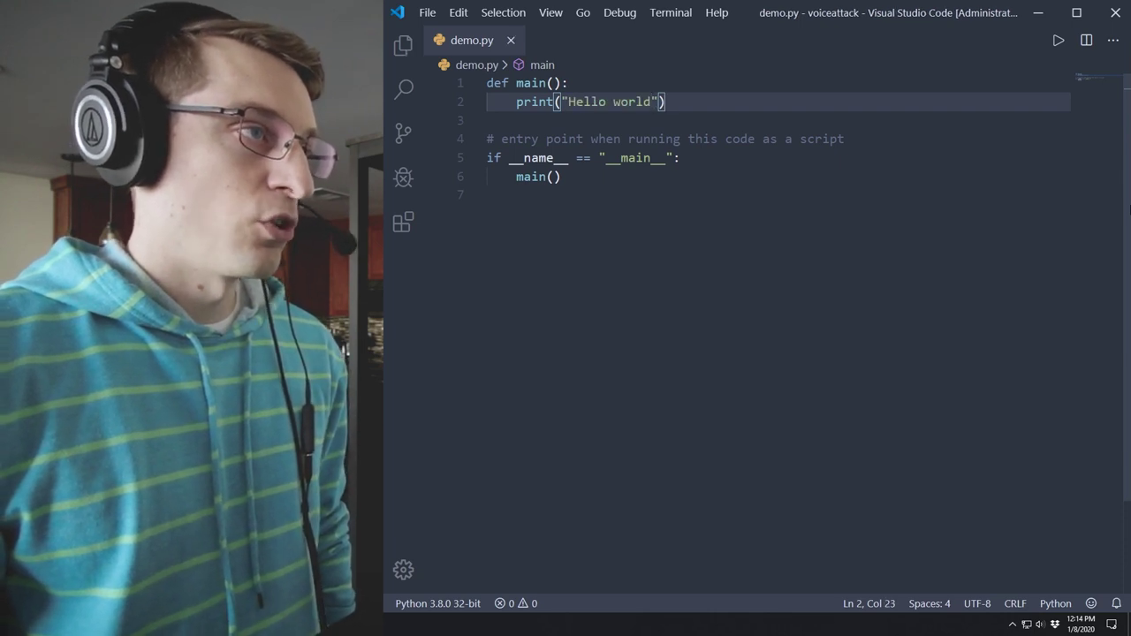
pyautogui.hotkey('ctrl', 'alt', 'n')
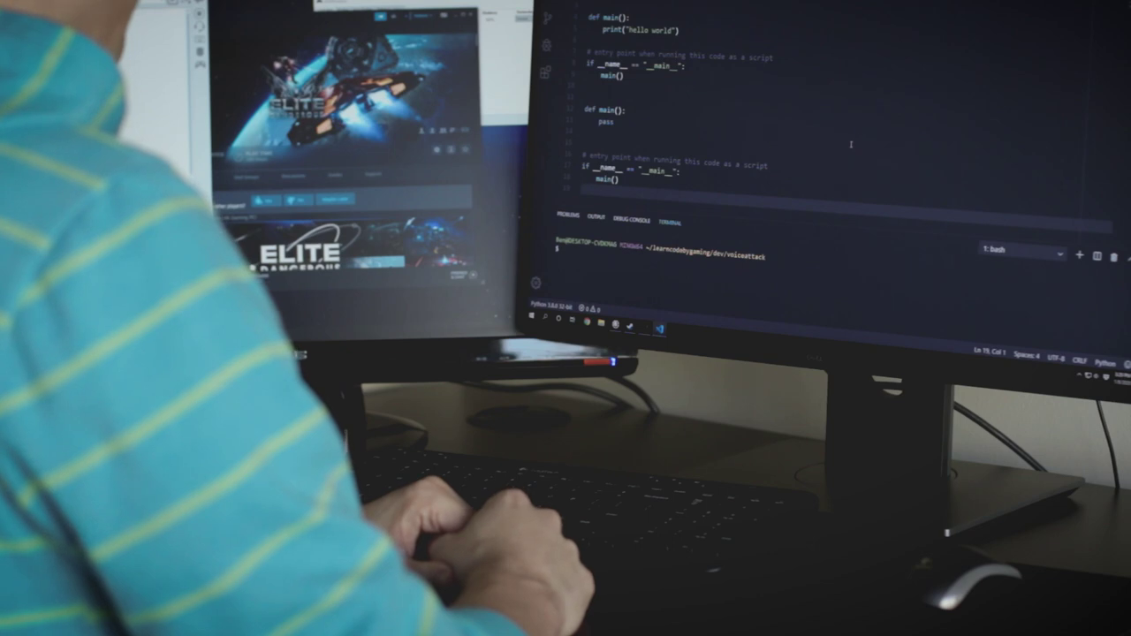
pyautogui.press('Return')
pyautogui.press('Return')
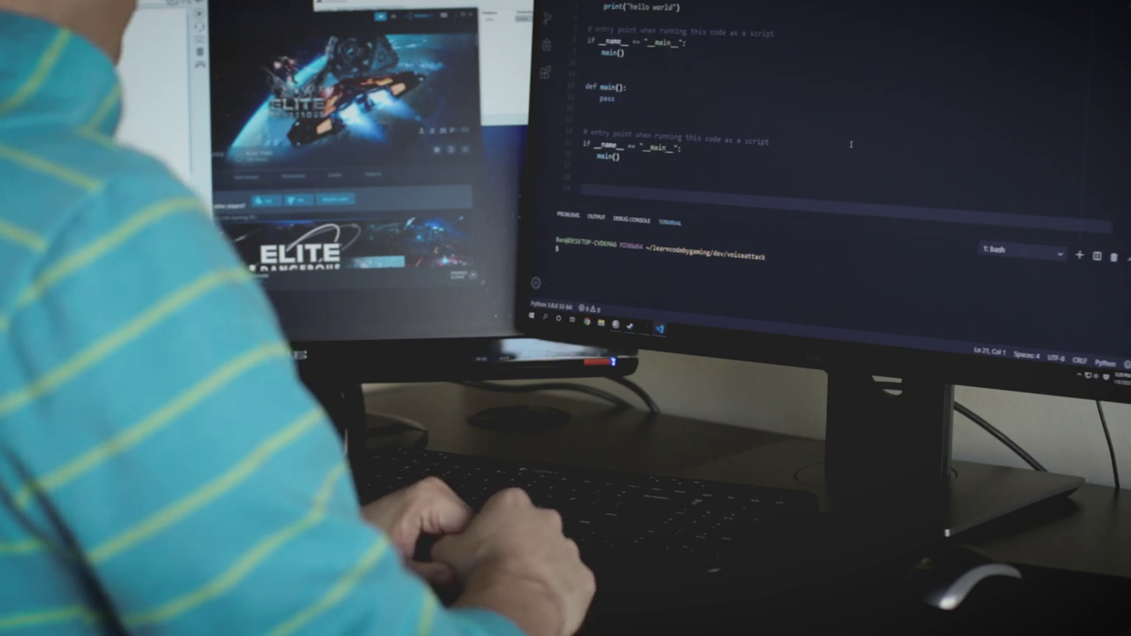
pyautogui.write('def something_else():')
pyautogui.press('Tab')
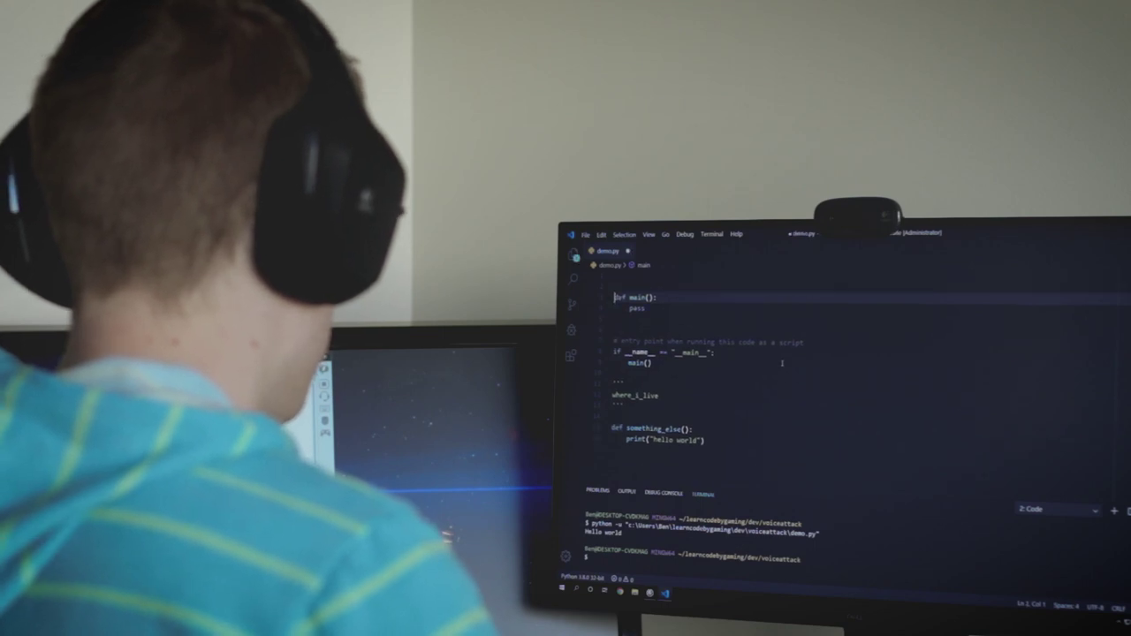
pyautogui.press('Up')
pyautogui.hotkey('ctrl', 's')
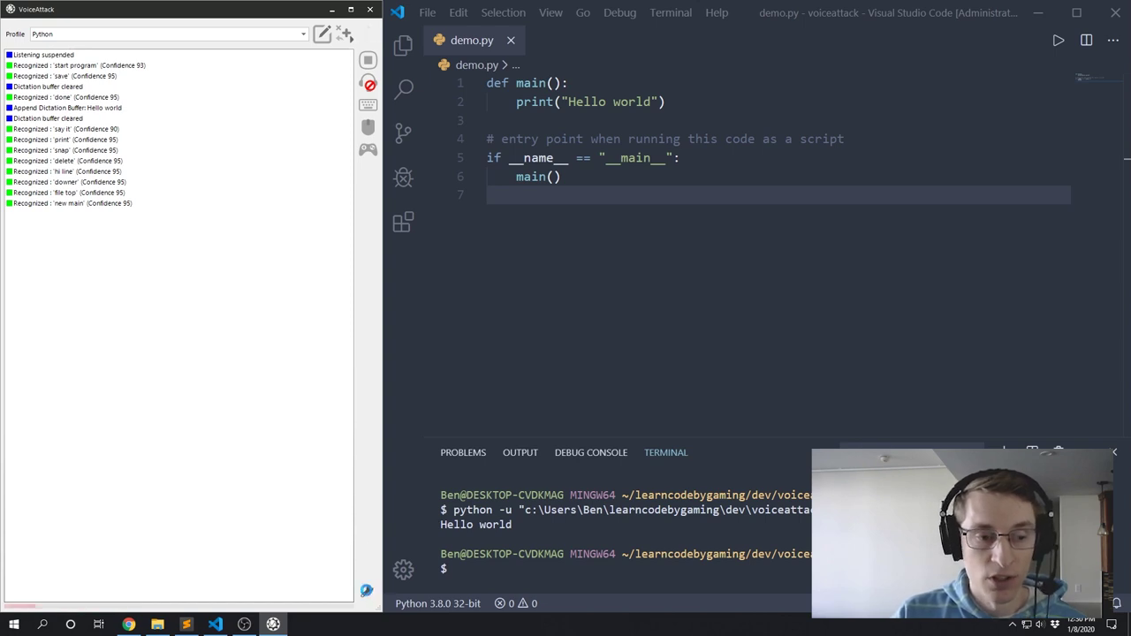
# Switch to VoiceAttack and review the Recognition options, closing them without changes
pyautogui.click(368, 592)
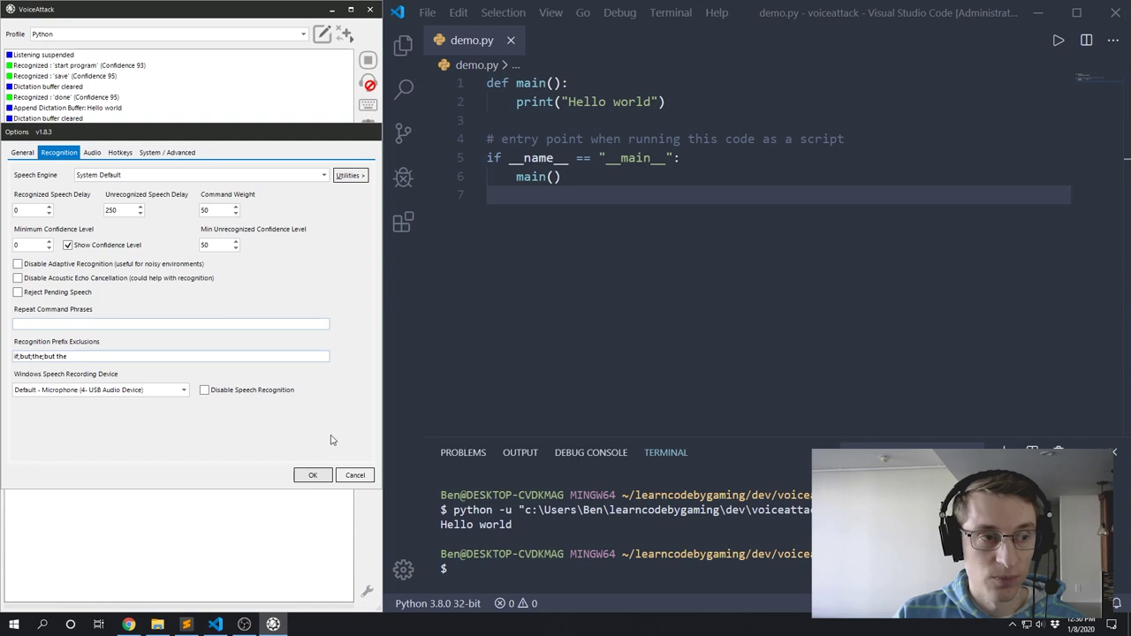
pyautogui.moveTo(254, 130); pyautogui.dragTo(563, 130)
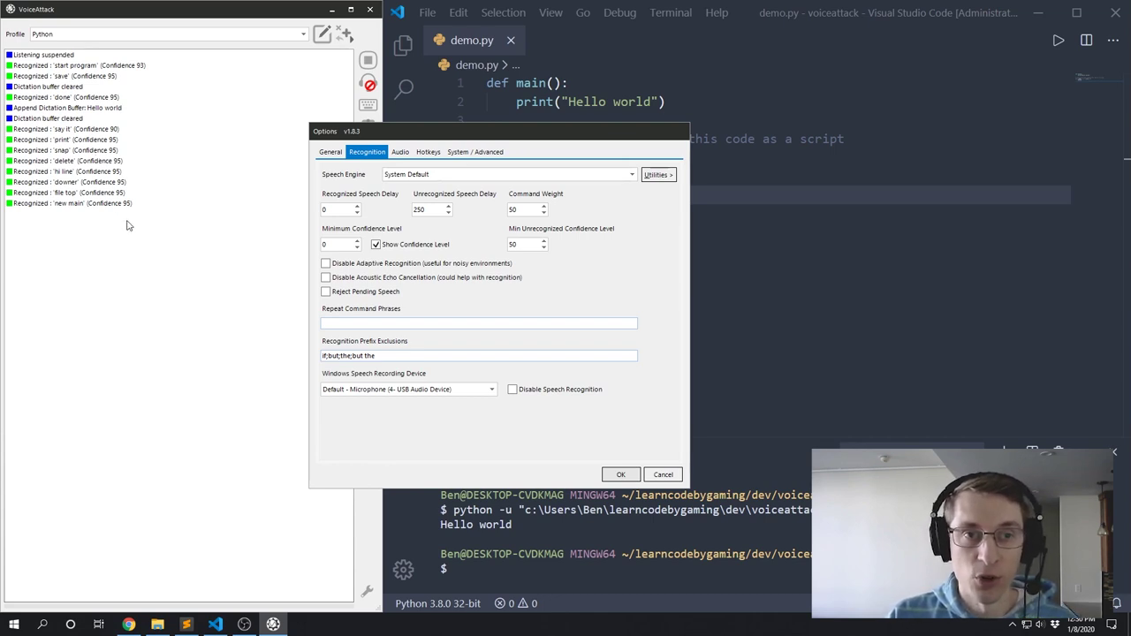
pyautogui.press('Escape')
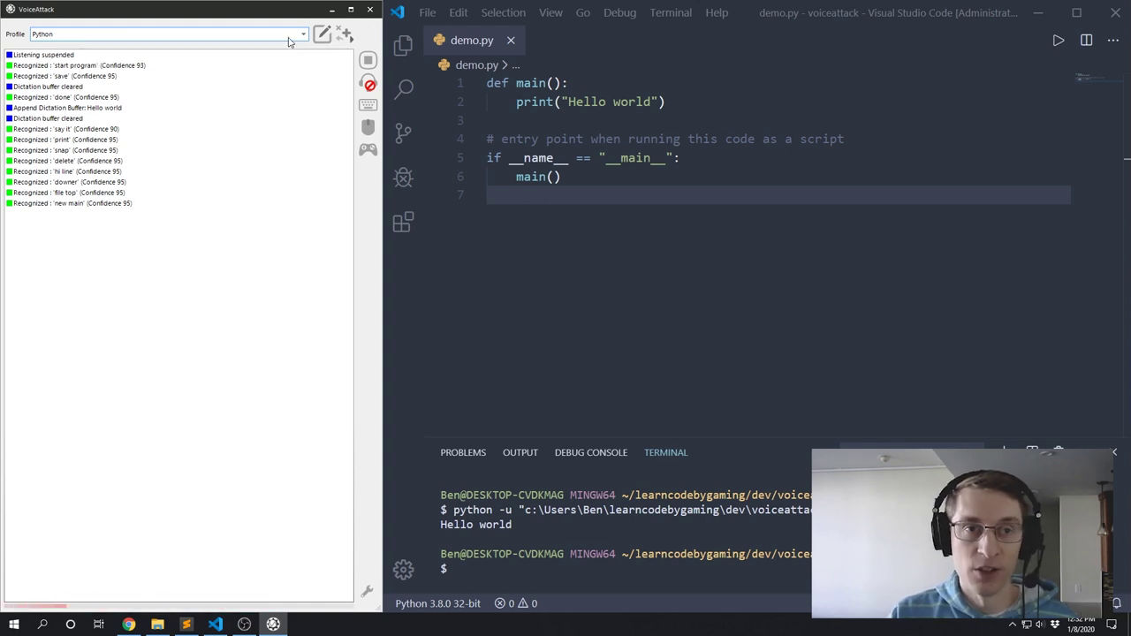
# Open the Python profile in VoiceAttack for editing
pyautogui.click(346, 36)
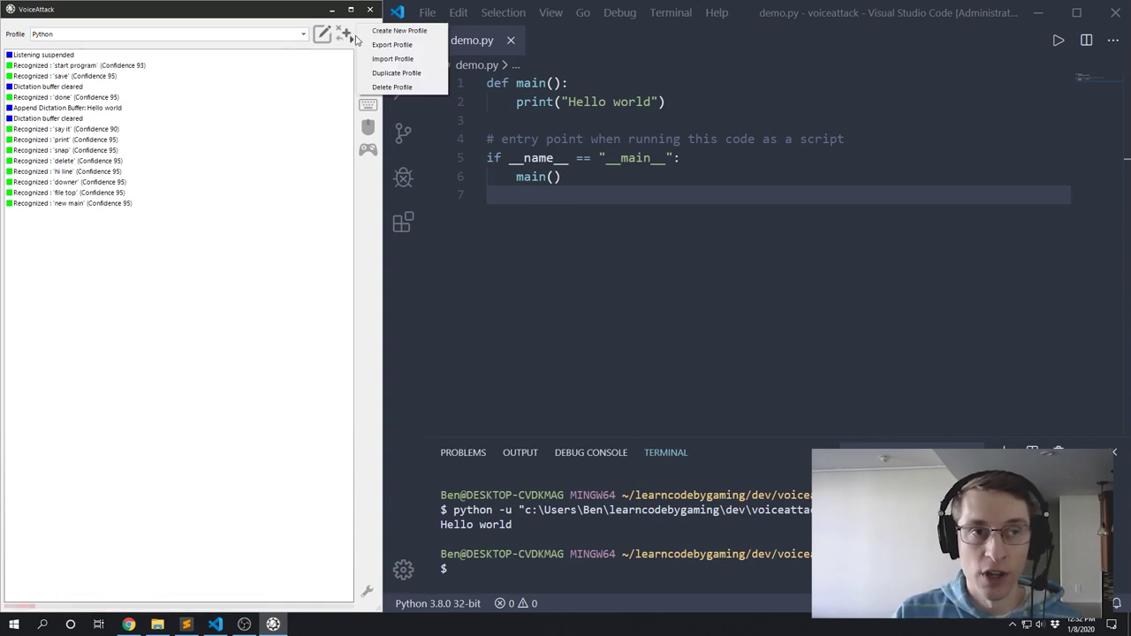
pyautogui.click(325, 36)
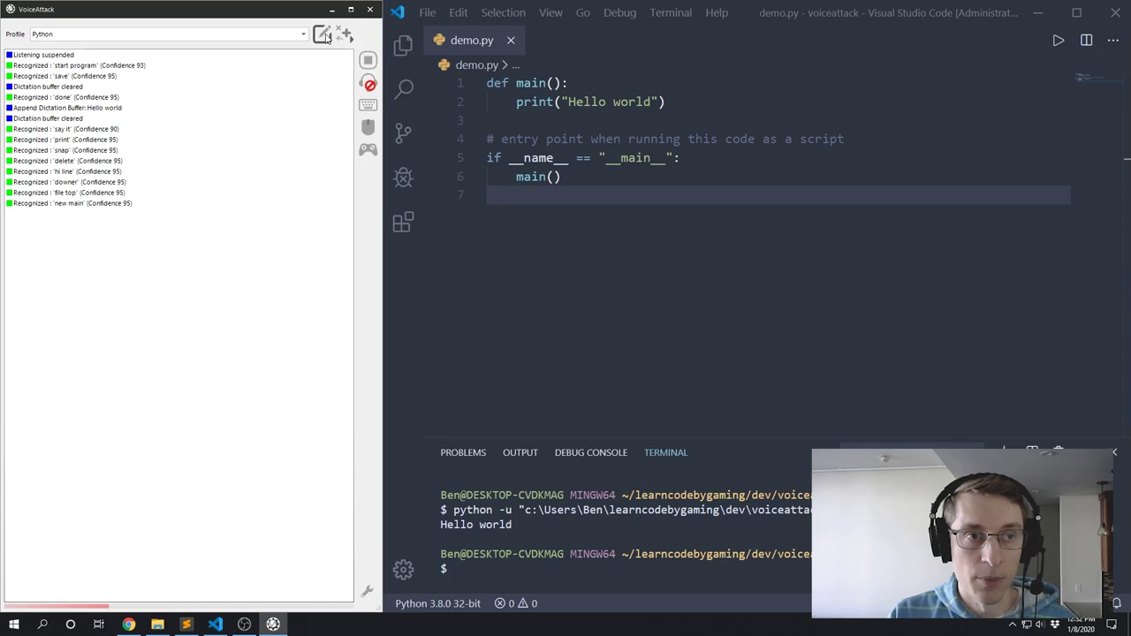
pyautogui.click(323, 35)
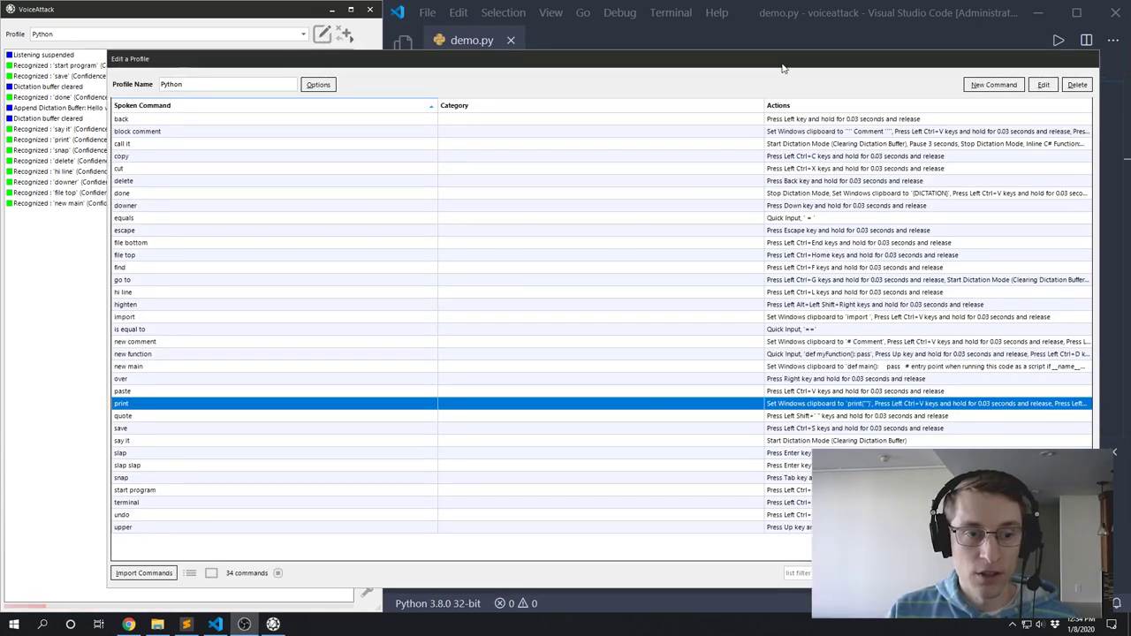
# Examine the action sequence of the existing slap command and close it without changes
pyautogui.click(183, 454)
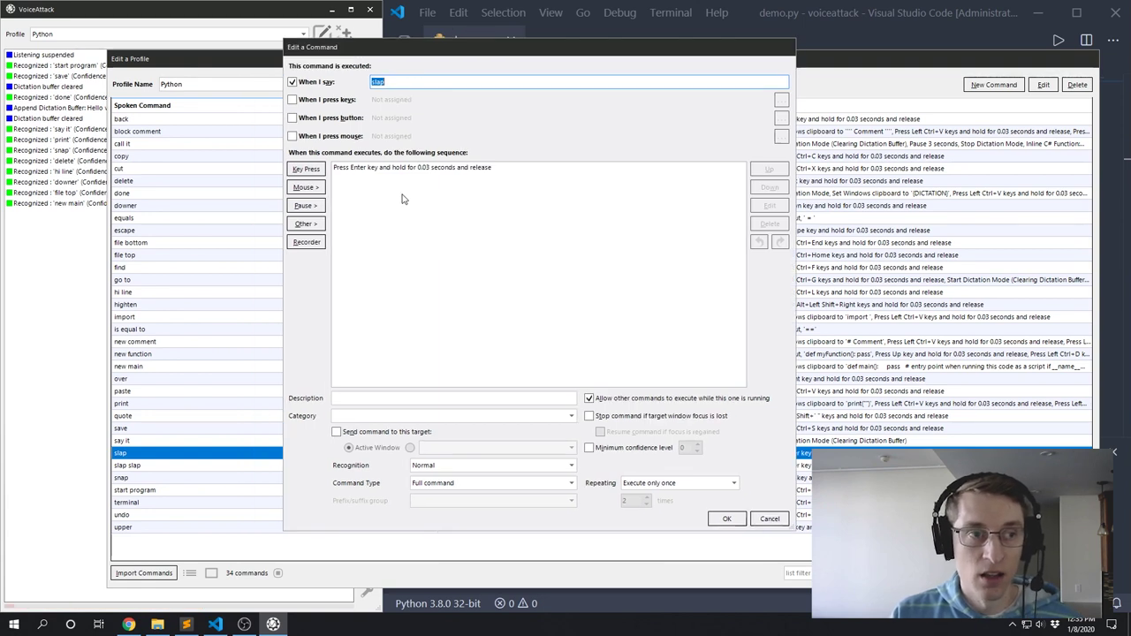
pyautogui.click(402, 169)
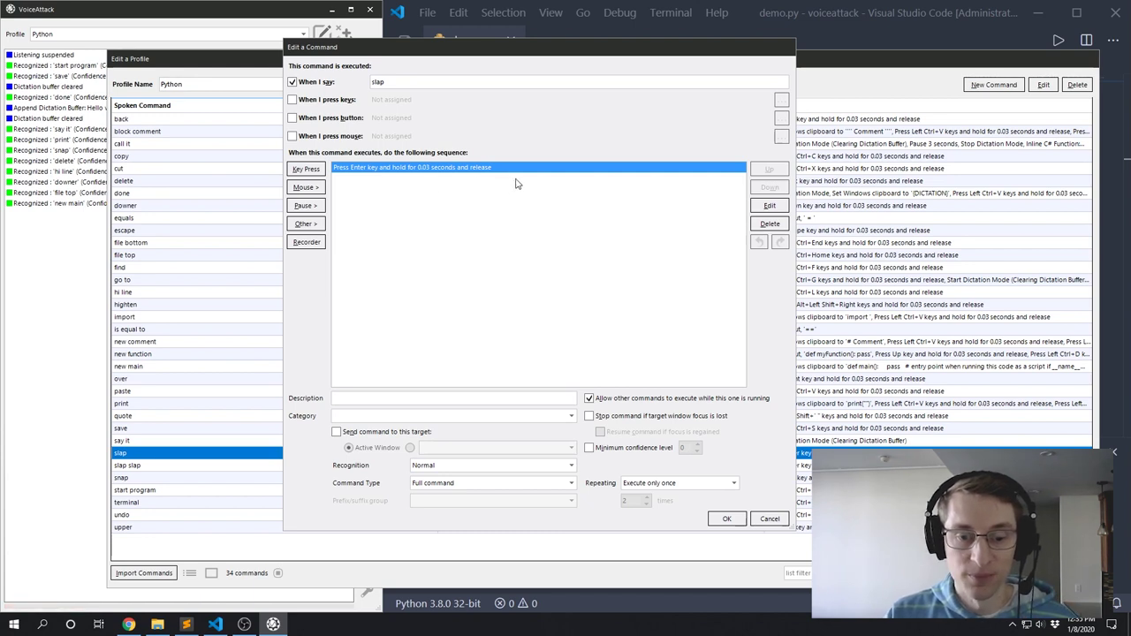
pyautogui.click(769, 518)
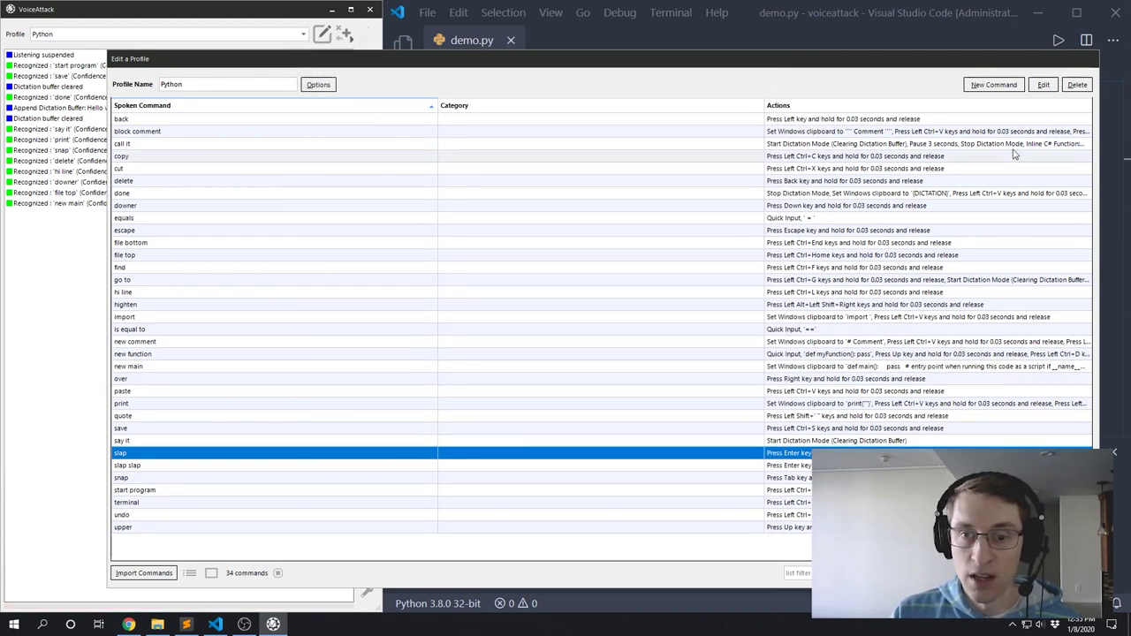
# Add a voice command "enter" to the Python profile that presses and releases the Enter key with a 0.030-second hold, and save the profile
pyautogui.click(992, 85)
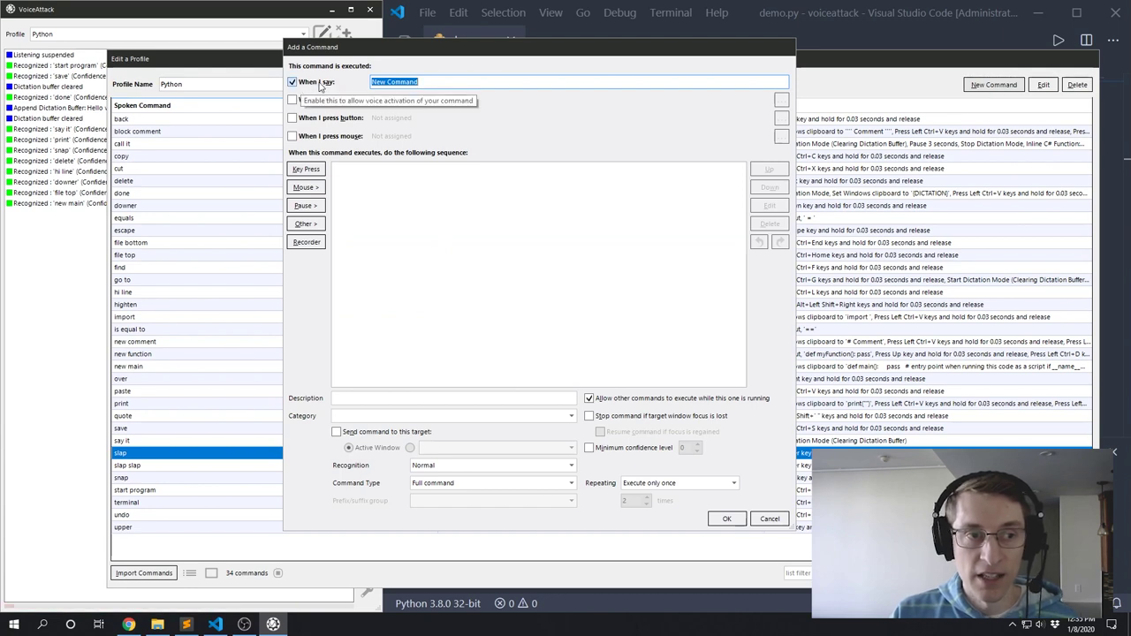
pyautogui.write('ente')
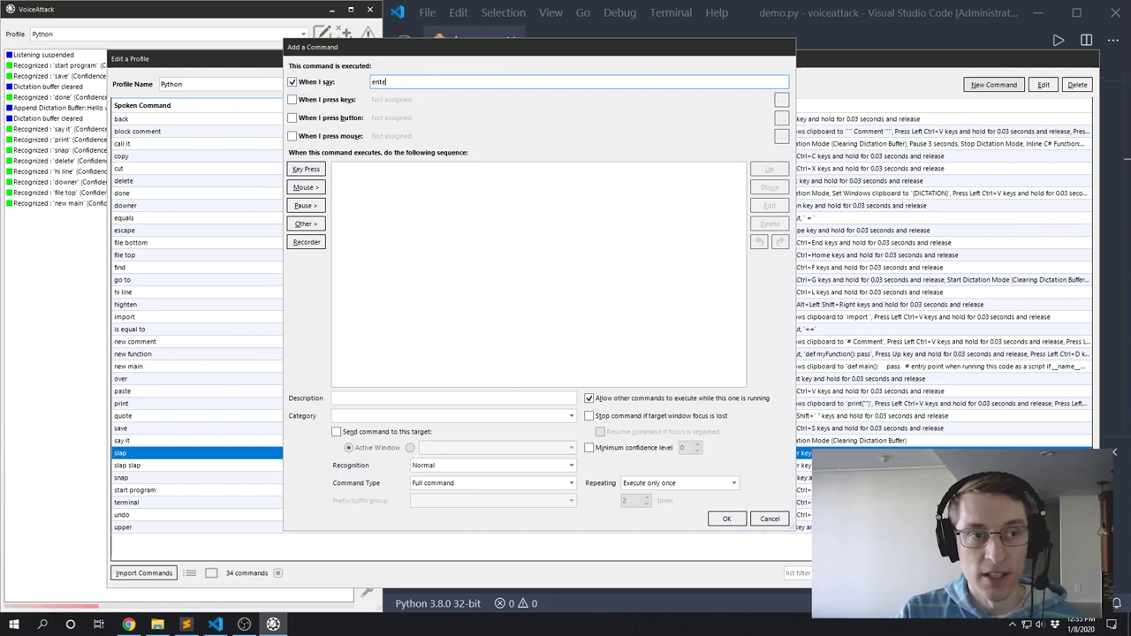
pyautogui.write('r')
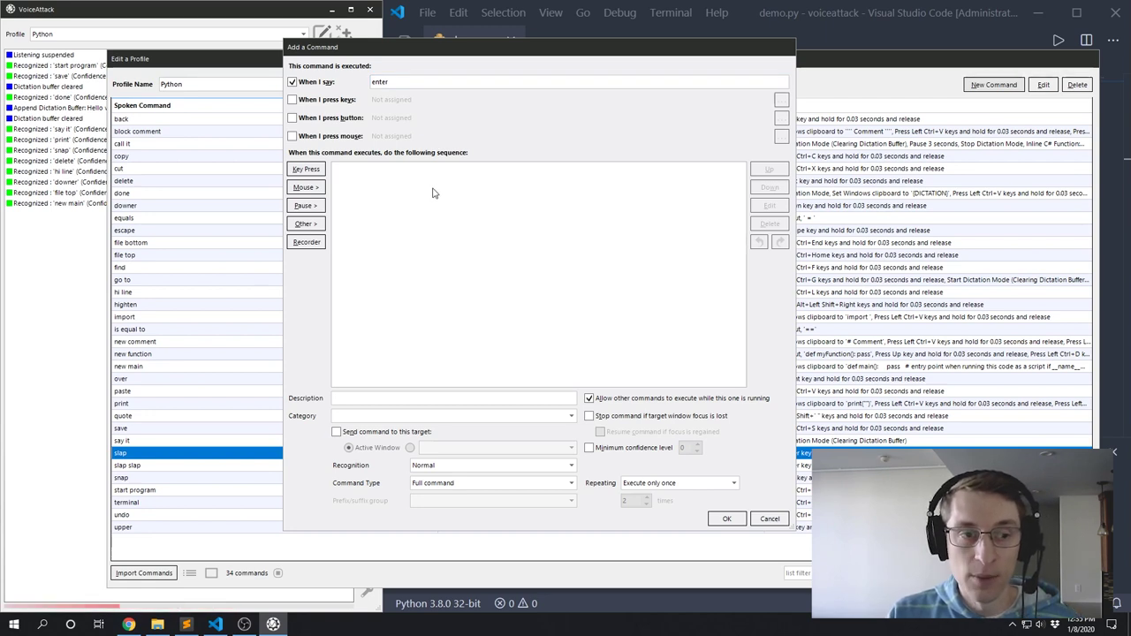
pyautogui.click(309, 169)
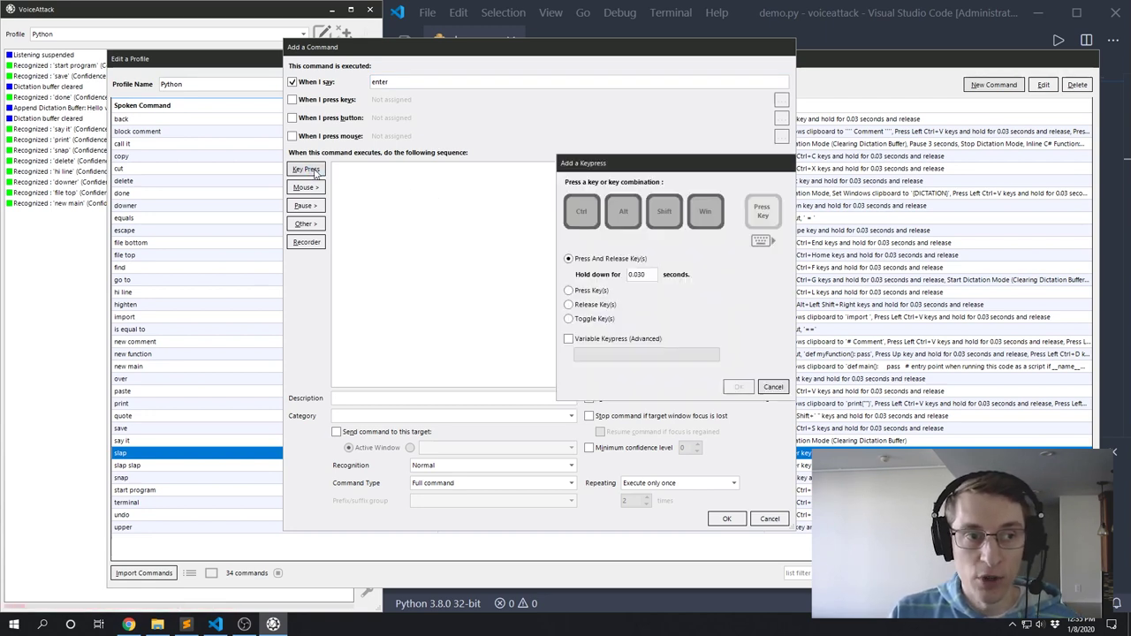
pyautogui.moveTo(581, 165); pyautogui.dragTo(555, 130)
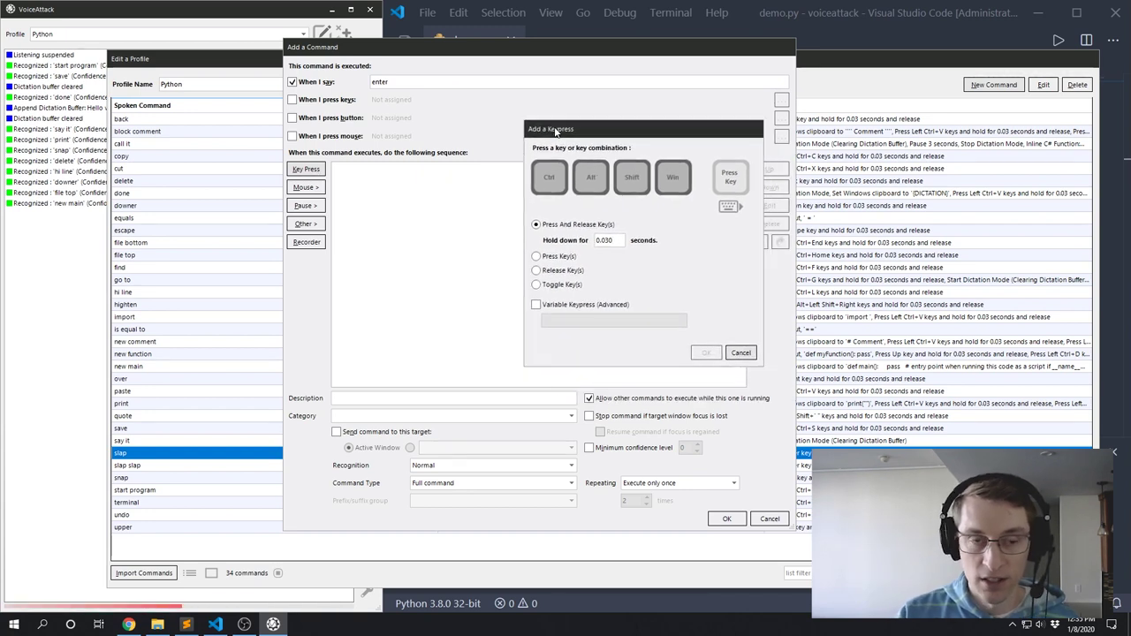
pyautogui.press('Return')
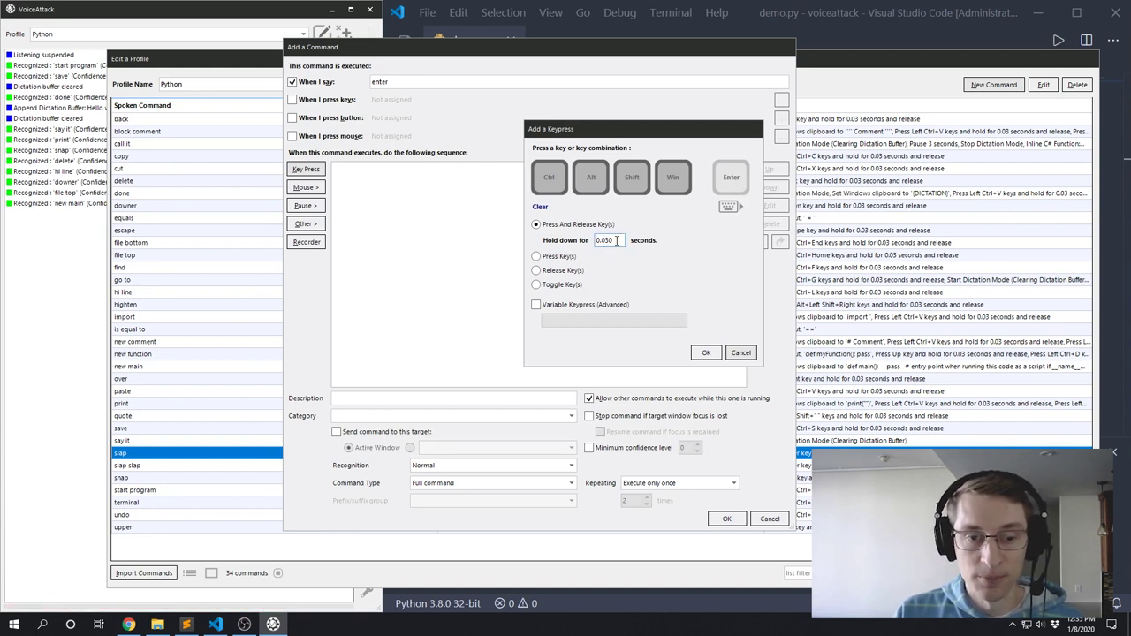
pyautogui.click(705, 353)
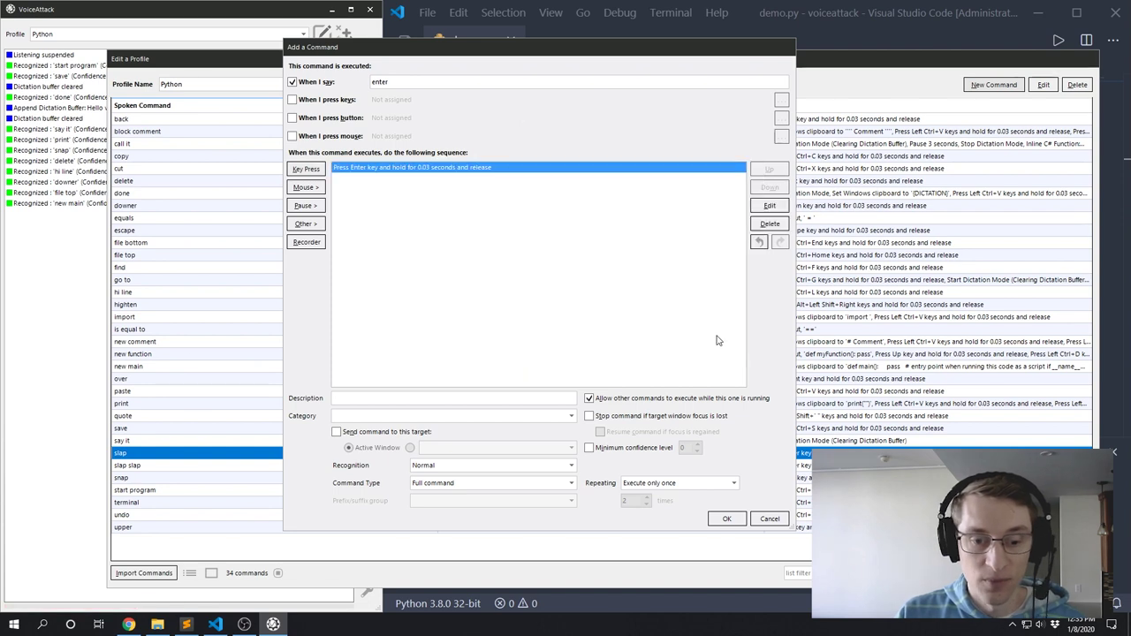
pyautogui.click(728, 518)
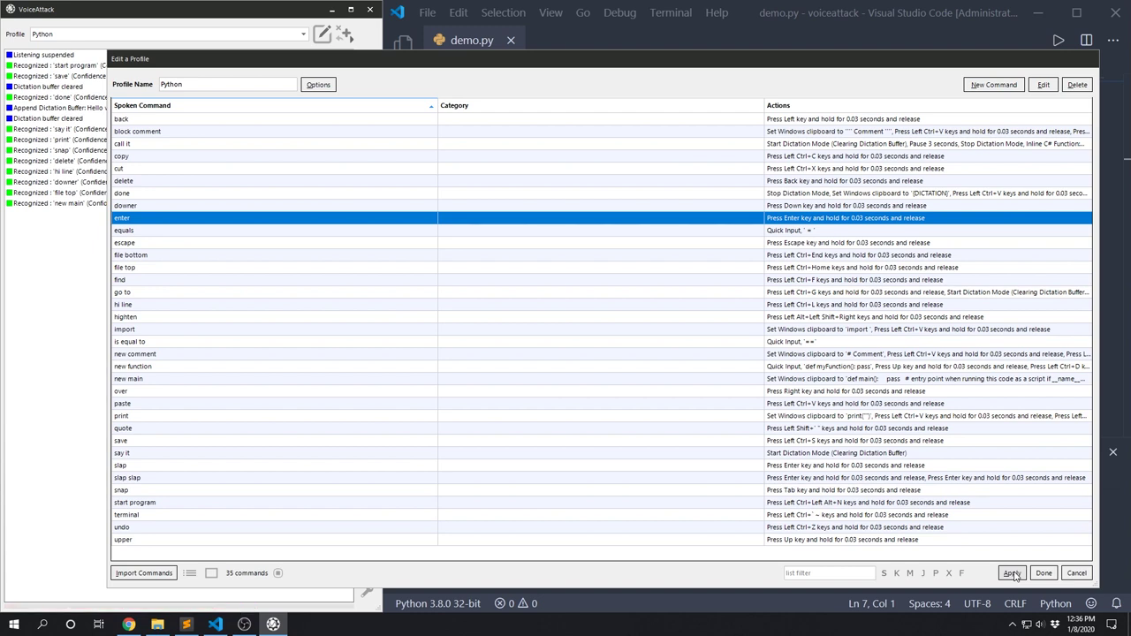
pyautogui.click(1043, 572)
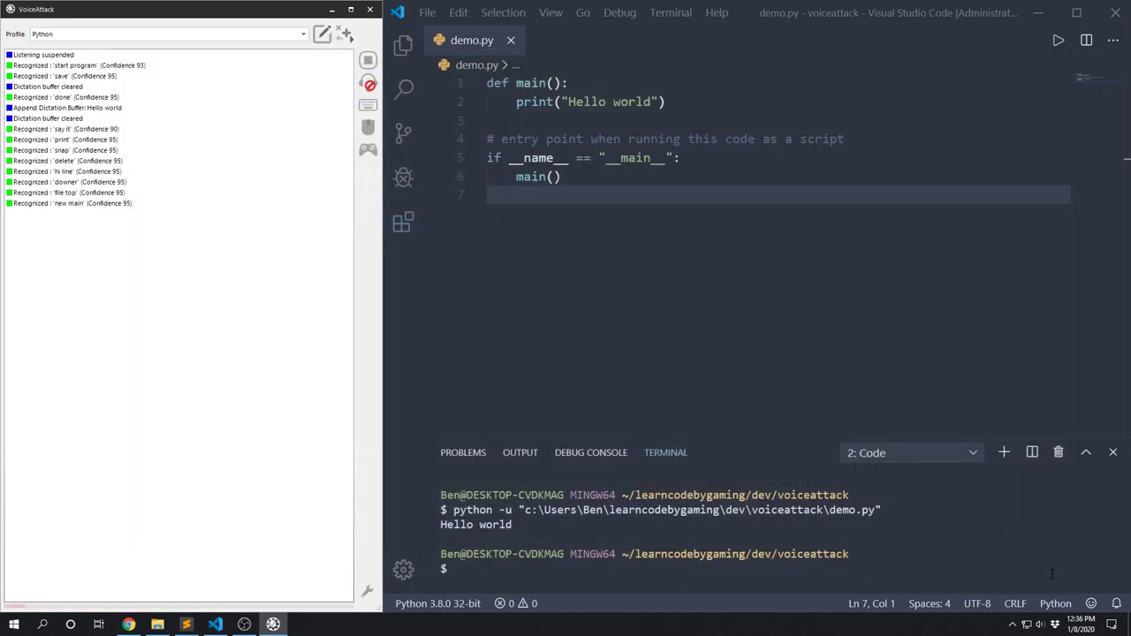
# Resume voice listening and test the slap and enter commands by adding two new lines after the final main() call in demo.py, saving the file
pyautogui.click(370, 84)
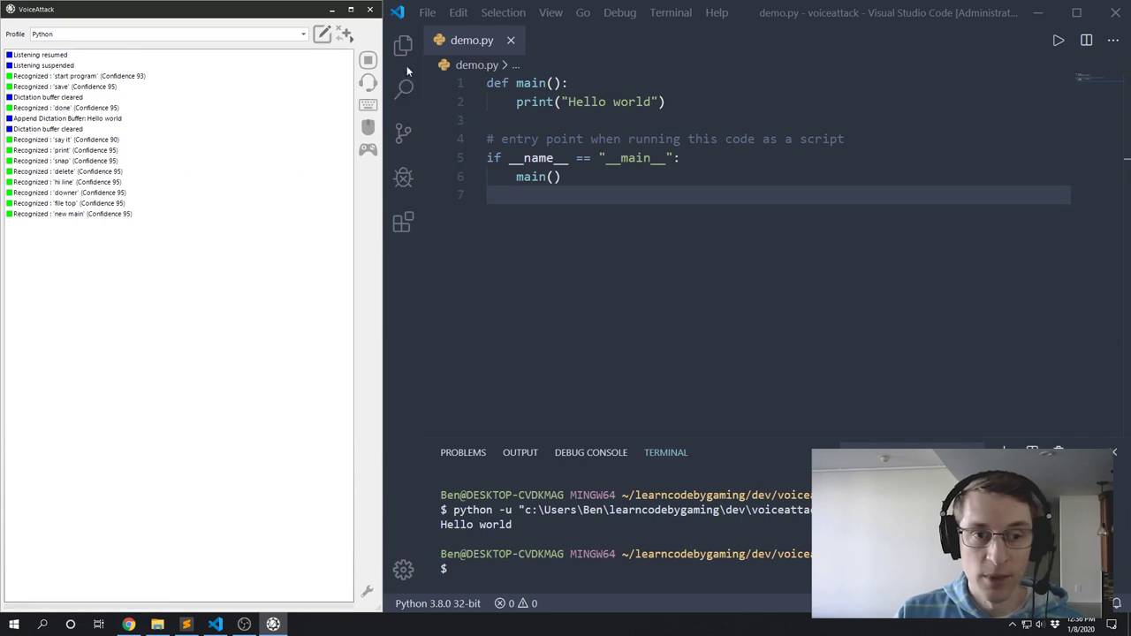
pyautogui.click(629, 181)
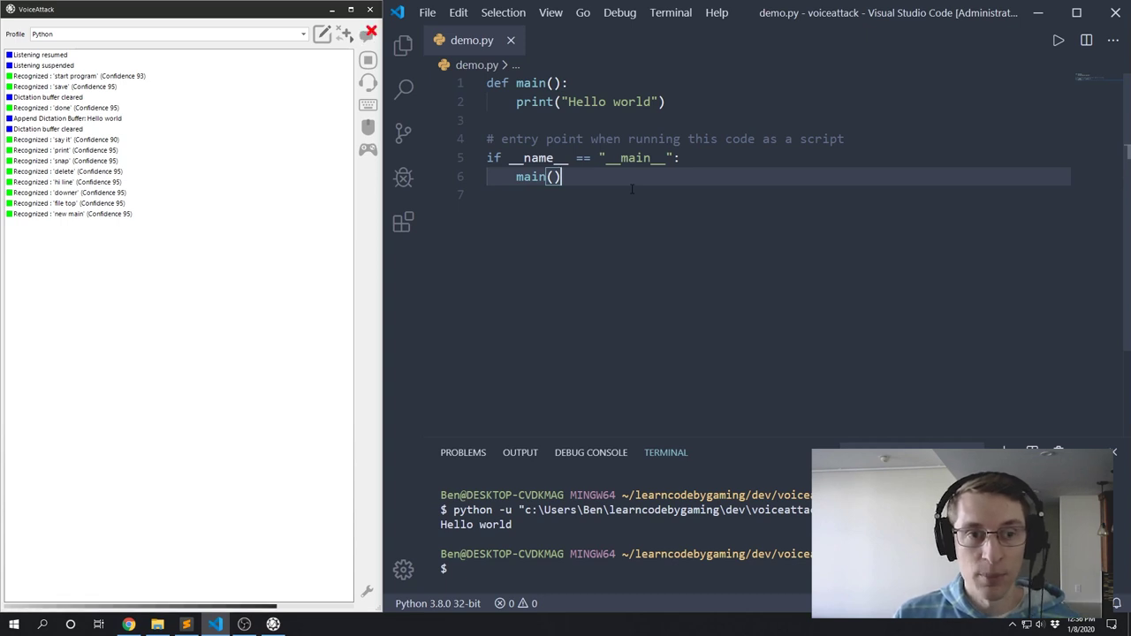
pyautogui.press('Return')
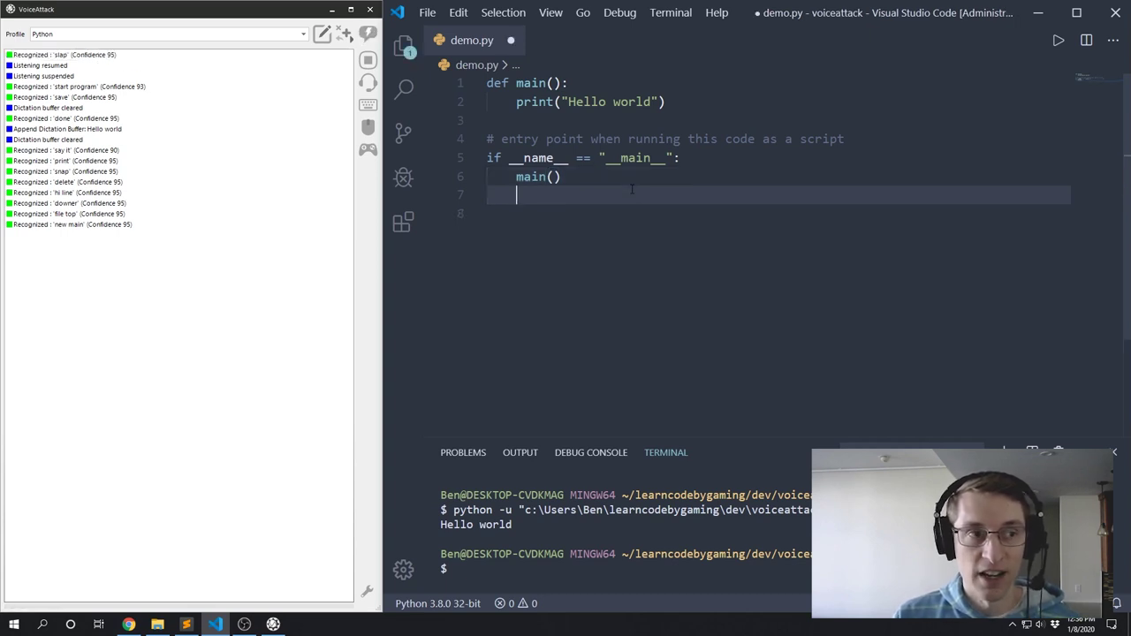
pyautogui.hotkey('ctrl', 's')
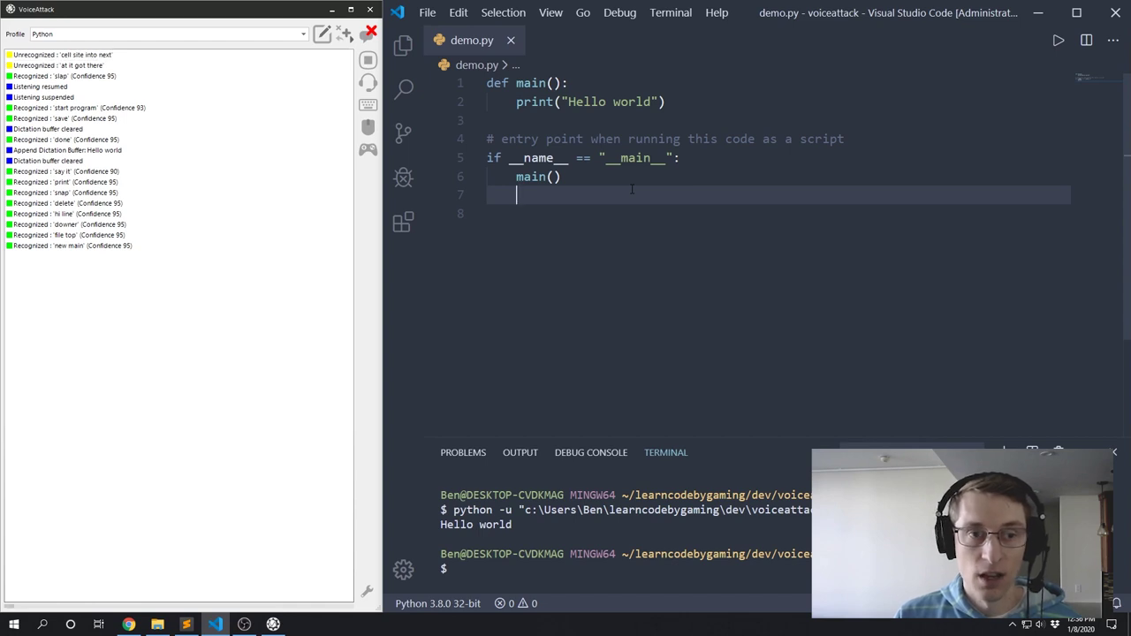
pyautogui.press('Return')
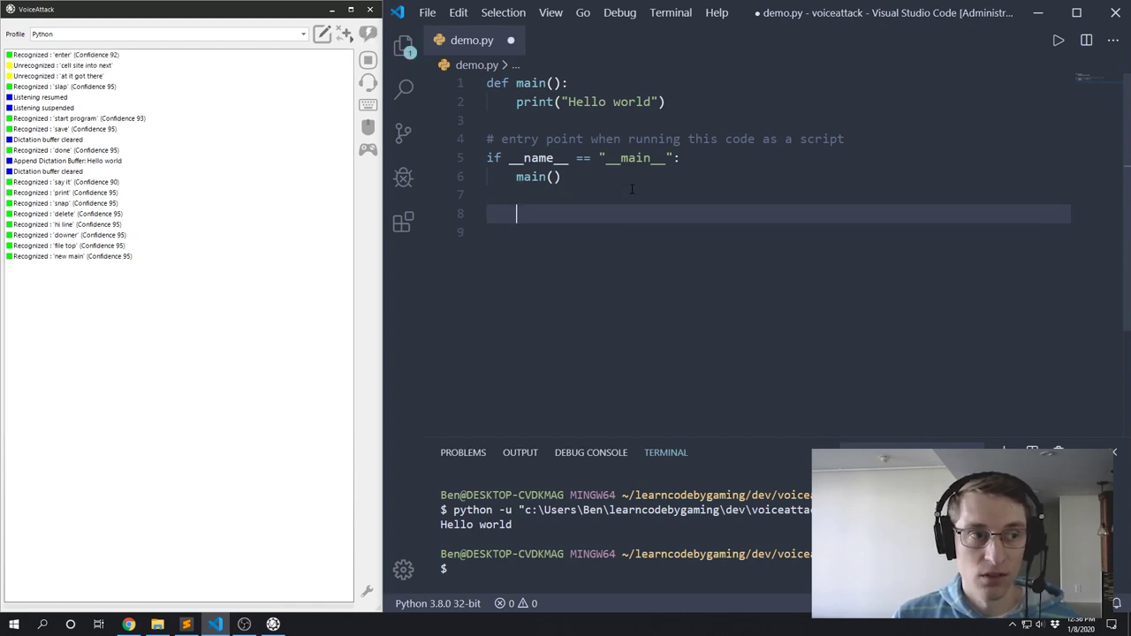
pyautogui.hotkey('ctrl', 's')
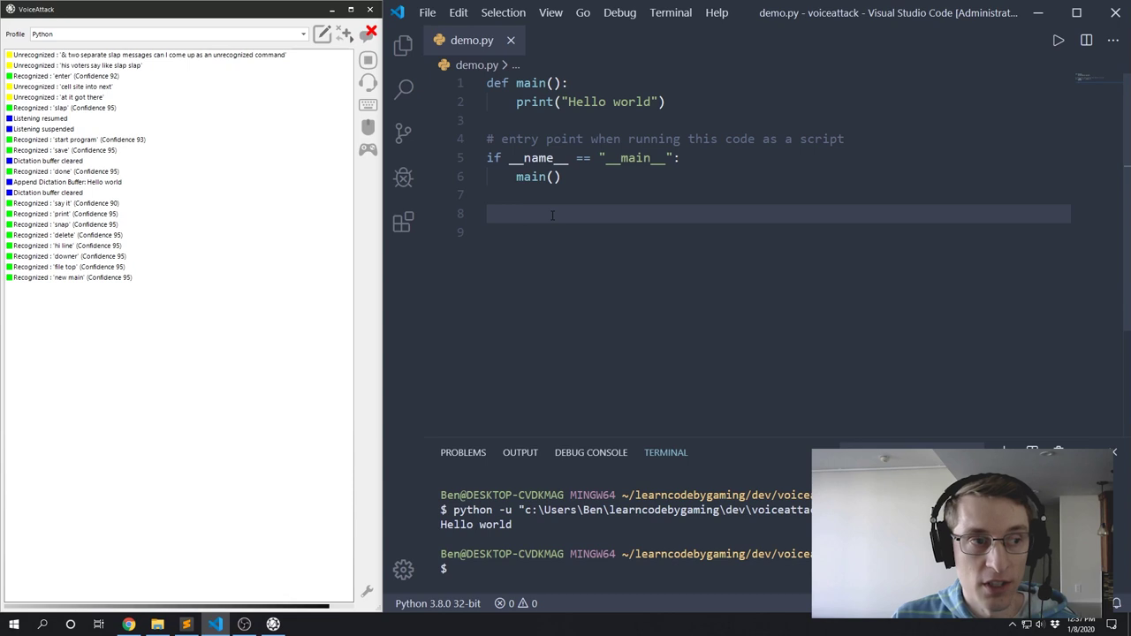
# Reopen the Python profile for editing, examine the action sequence of the slap slap command, and close the command without changes
pyautogui.click(322, 34)
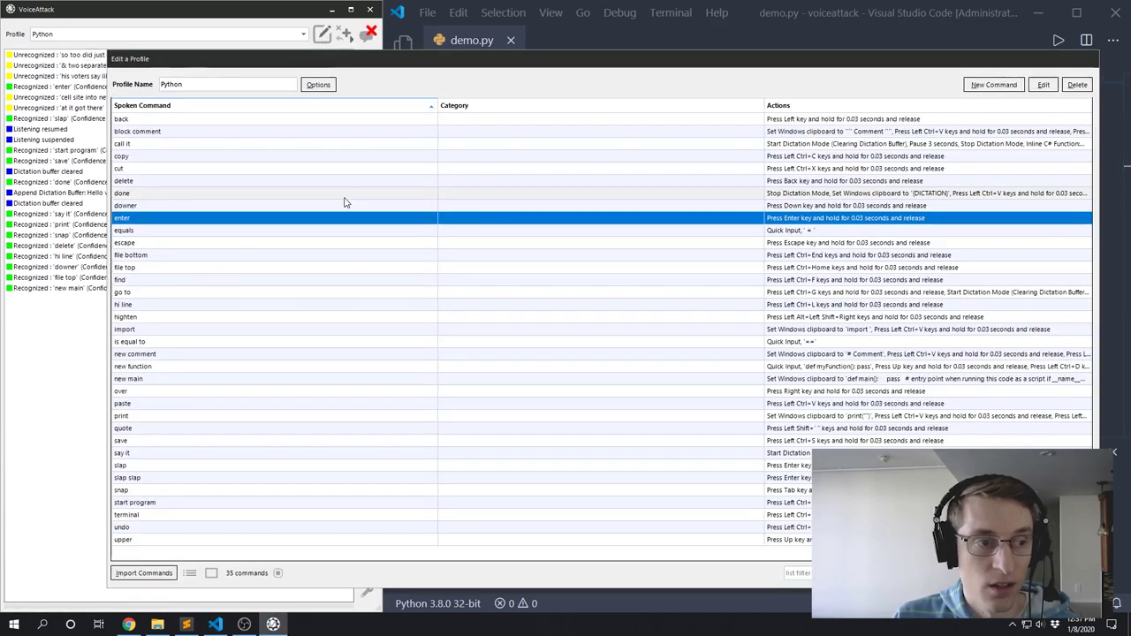
pyautogui.click(176, 477)
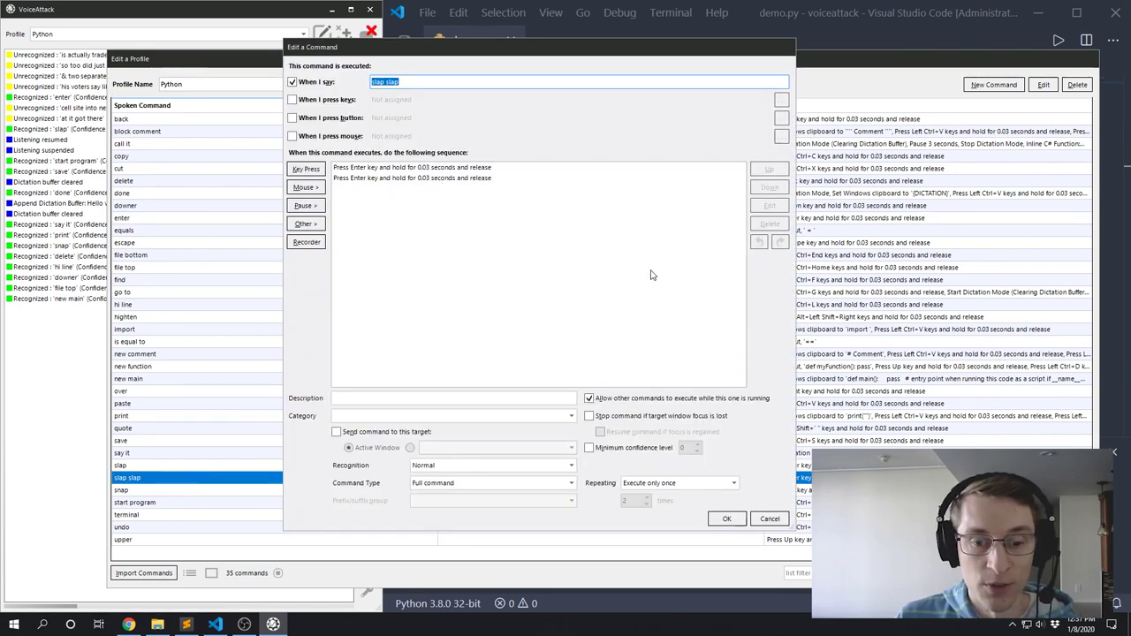
pyautogui.click(766, 519)
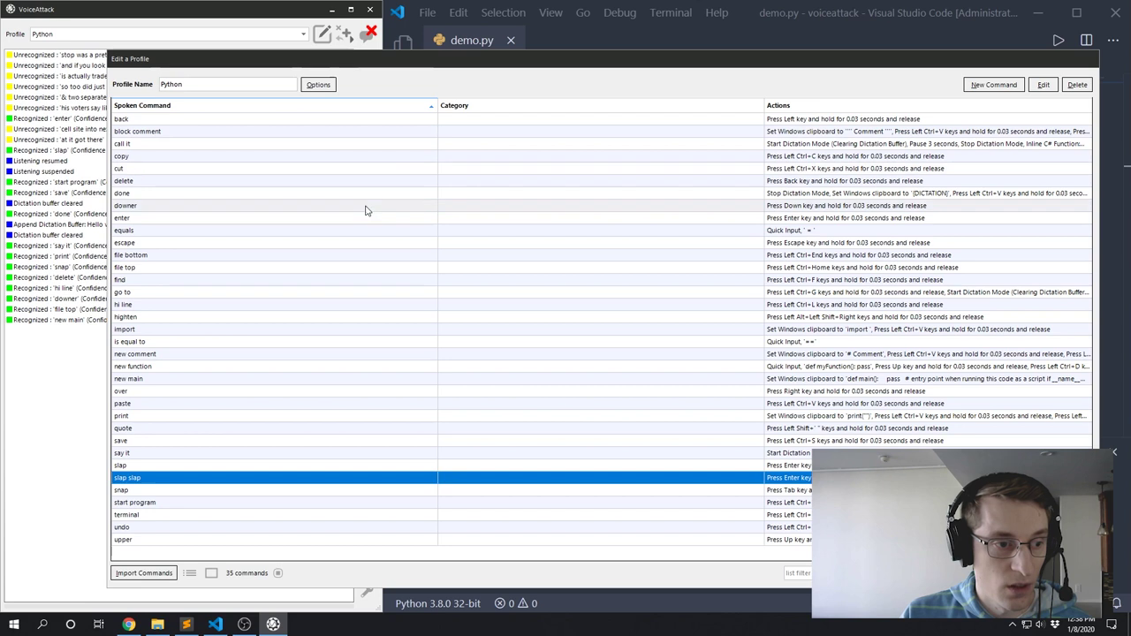
# Open the new function command and examine its action sequence and the VoiceAttack actions that can be added, including Quick Input
pyautogui.doubleClick(162, 369)
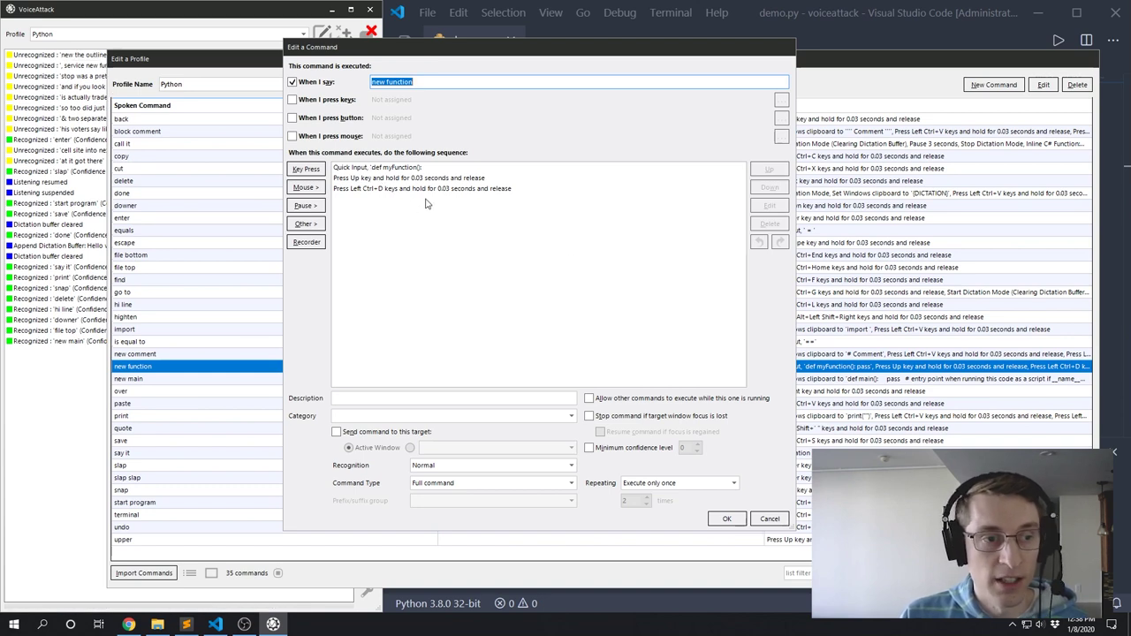
pyautogui.click(319, 227)
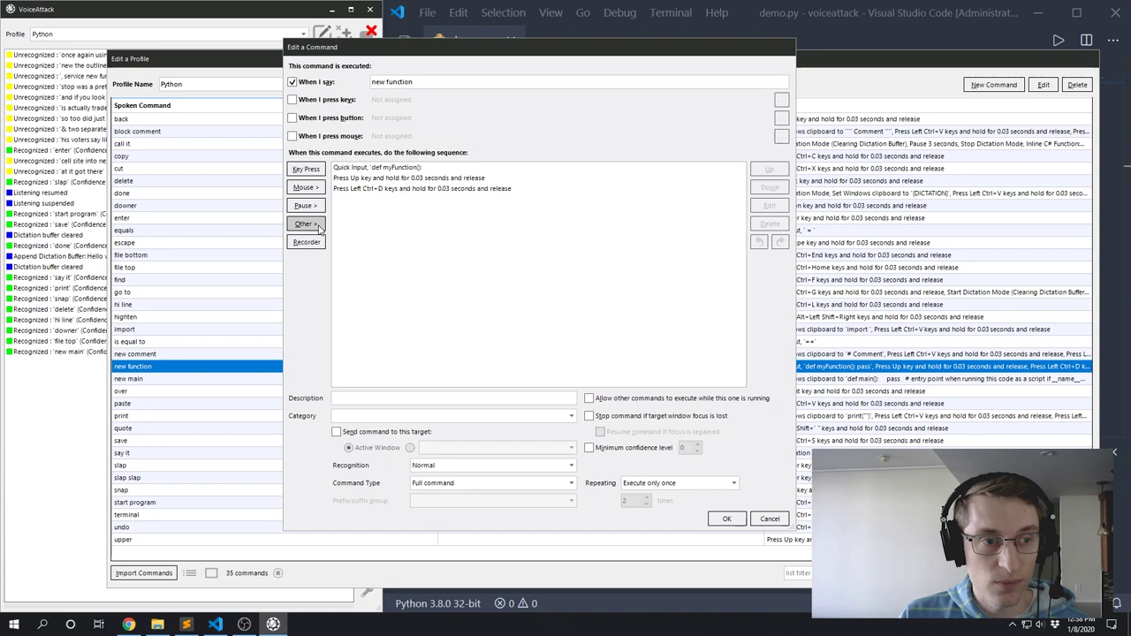
pyautogui.moveTo(354, 228)
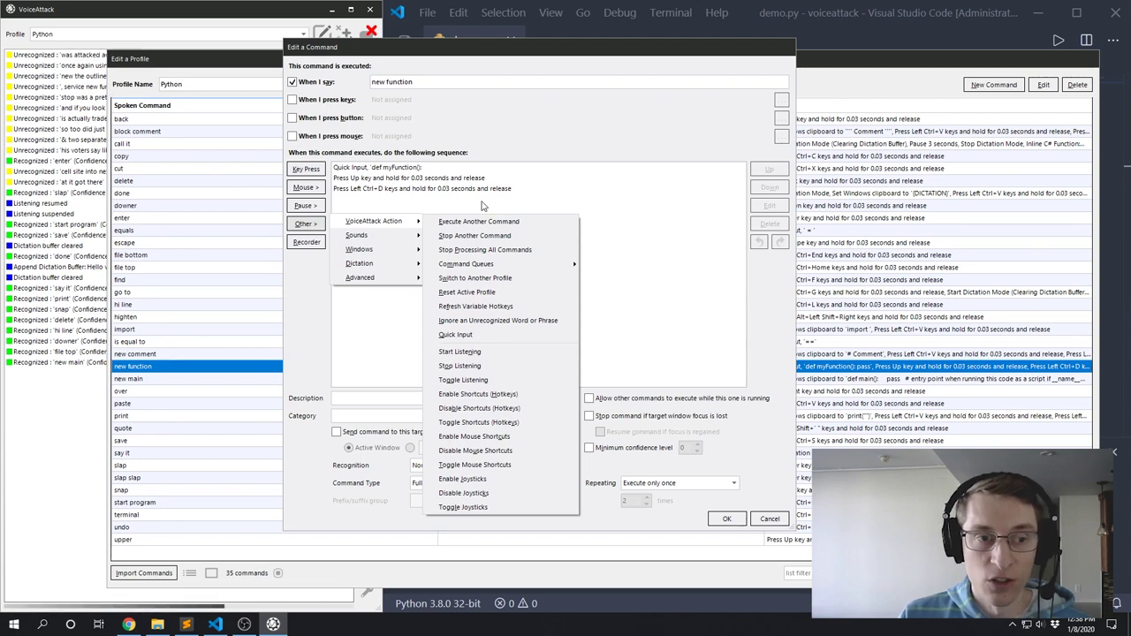
pyautogui.click(590, 189)
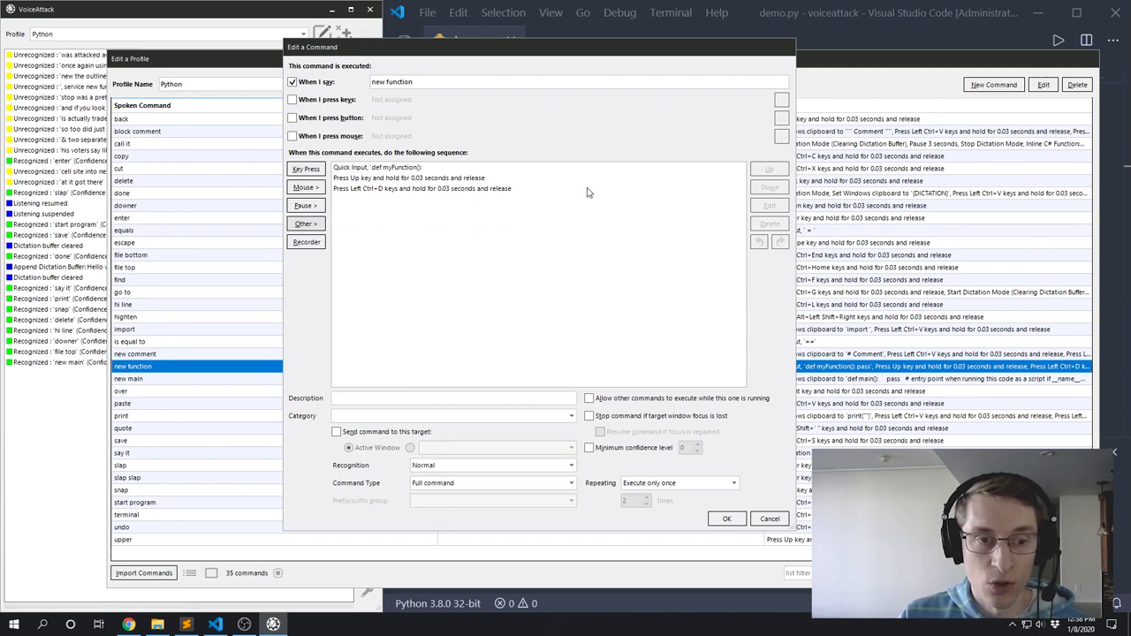
# Examine the Quick Input text and timing settings of the new function command, and close the command and profile without changes
pyautogui.click(422, 188)
pyautogui.doubleClick(408, 168)
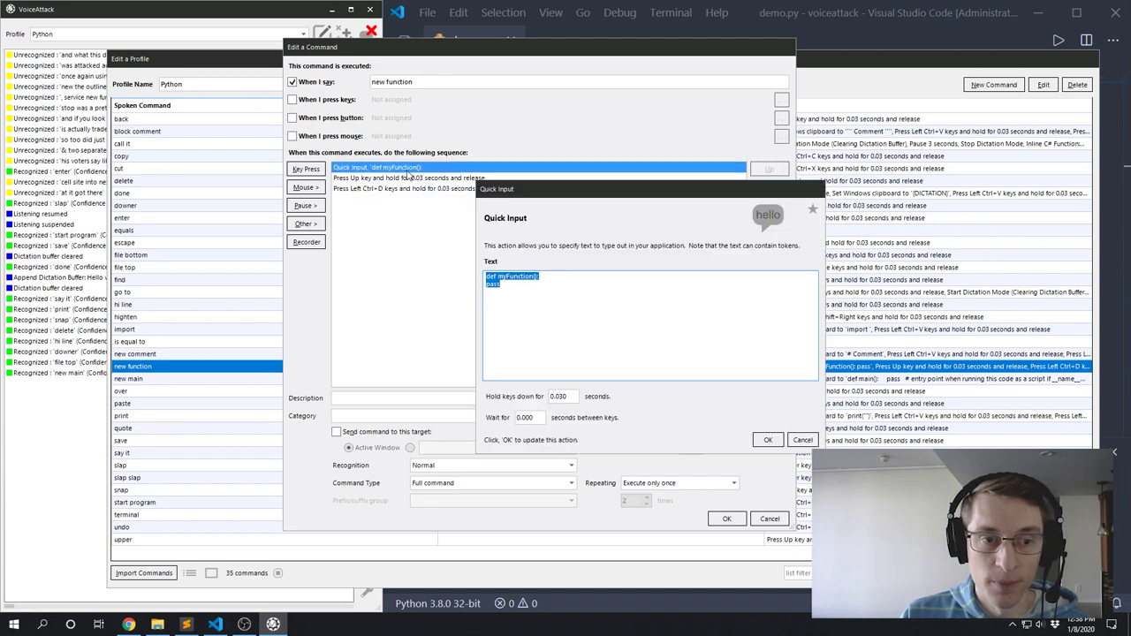
pyautogui.click(533, 298)
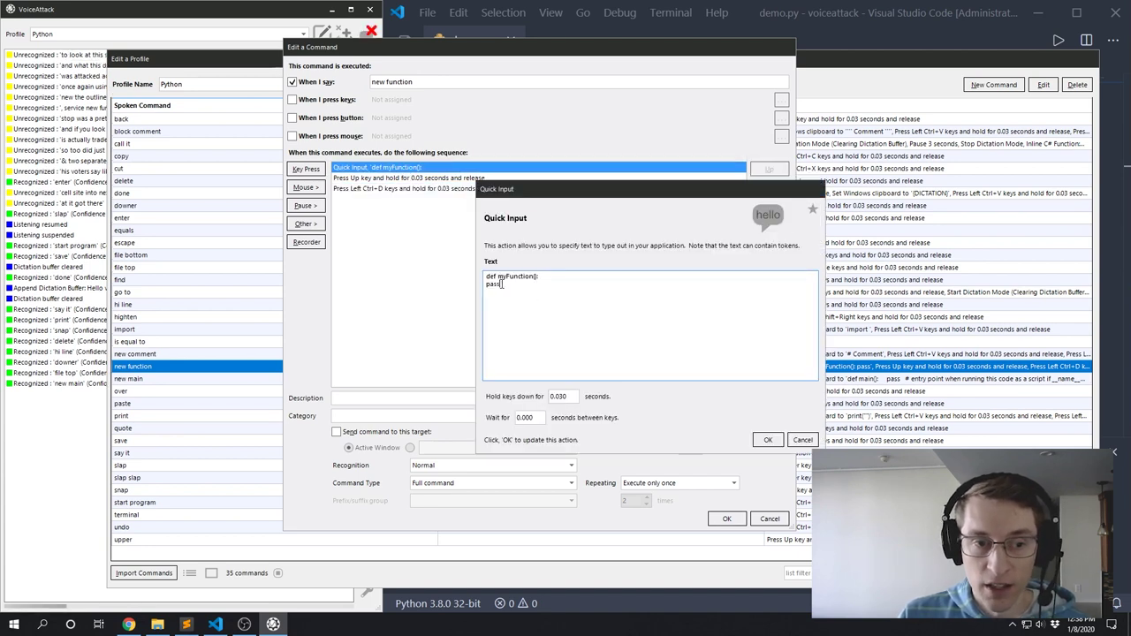
pyautogui.moveTo(533, 299); pyautogui.dragTo(459, 266)
pyautogui.click(524, 284)
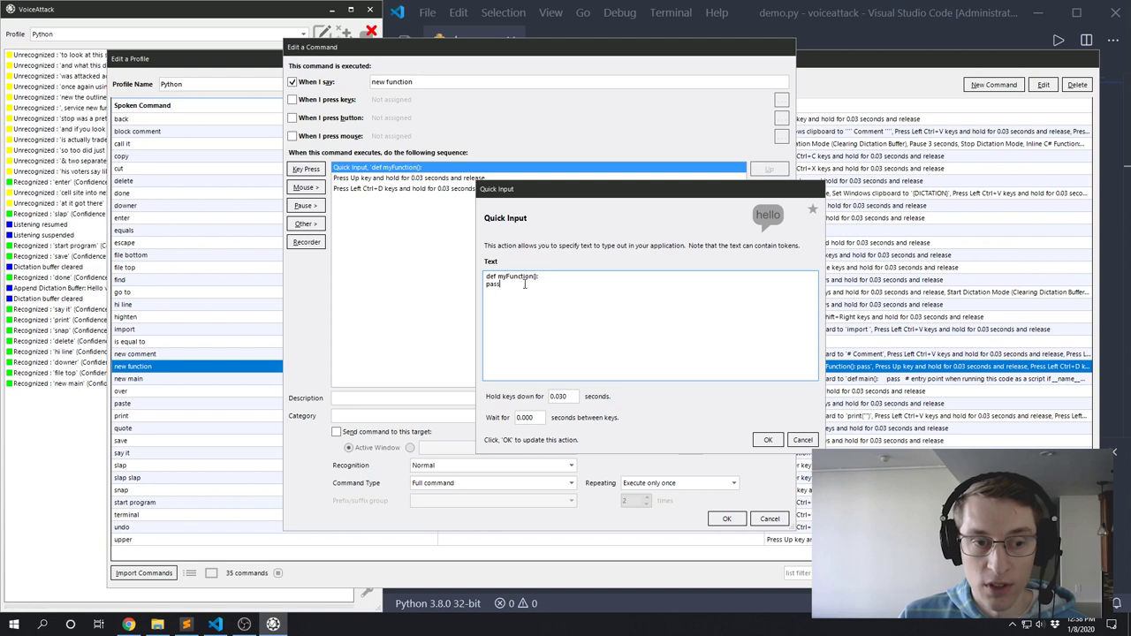
pyautogui.click(567, 395)
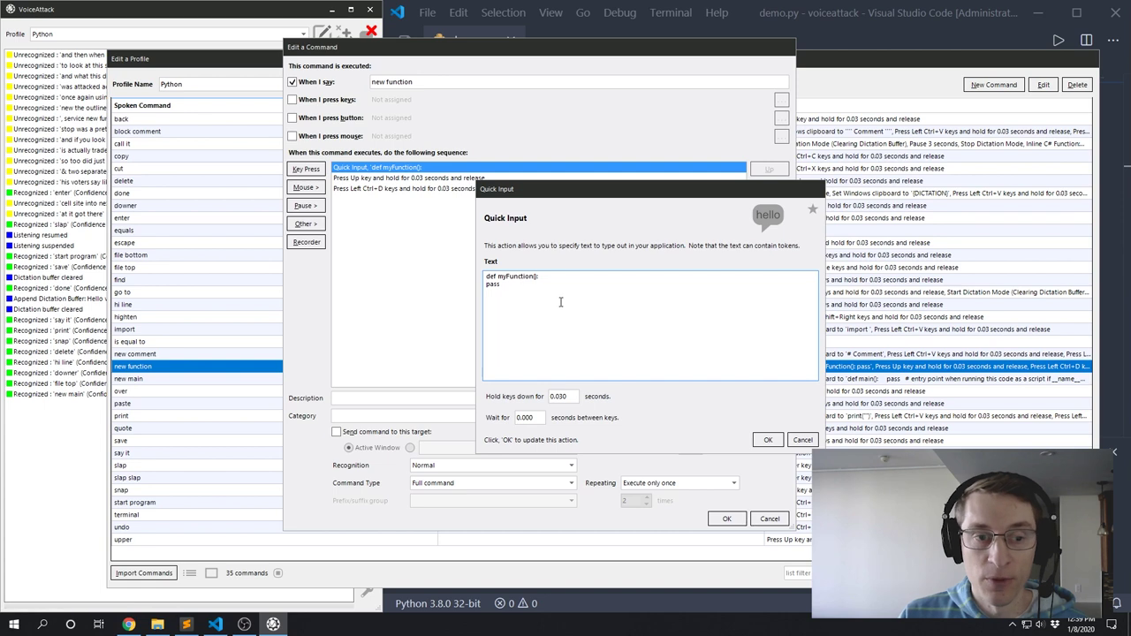
pyautogui.click(802, 439)
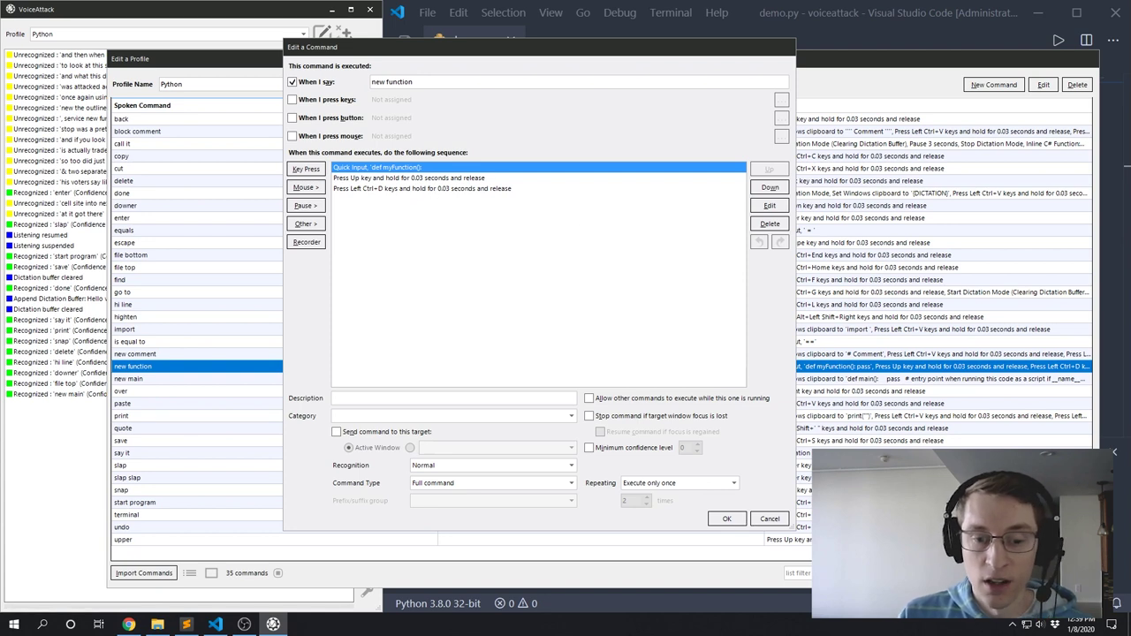
pyautogui.click(774, 521)
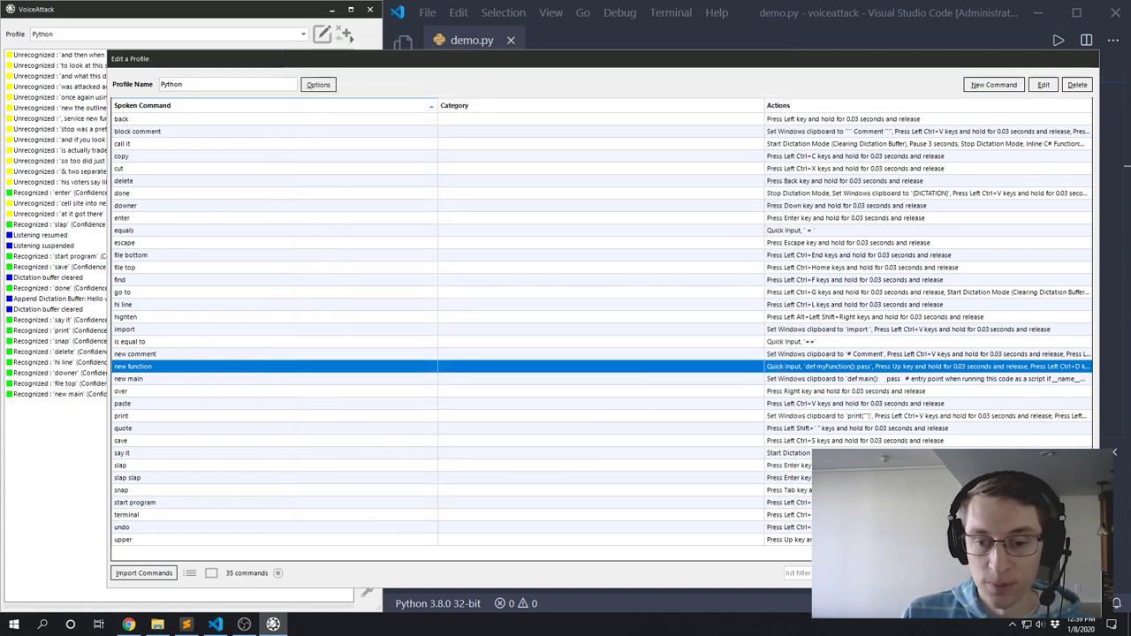
pyautogui.press('Escape')
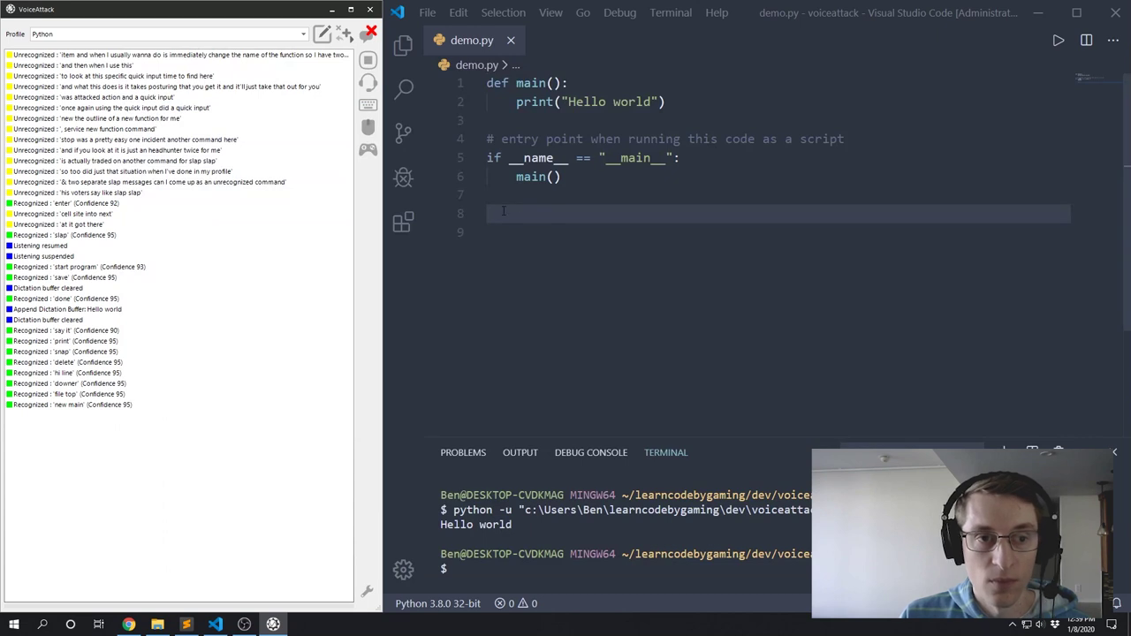
# Switch to Visual Studio Code, remove the indentation on line 8 of demo.py, and save the file
pyautogui.click(502, 213)
pyautogui.press('BackSpace')
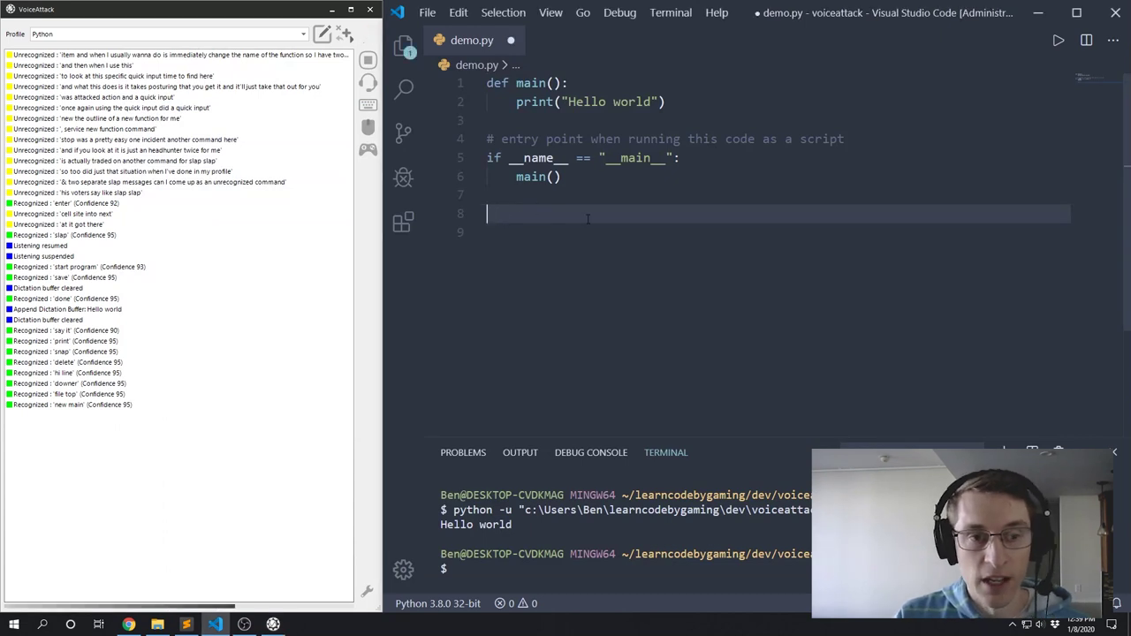
pyautogui.hotkey('ctrl', 's')
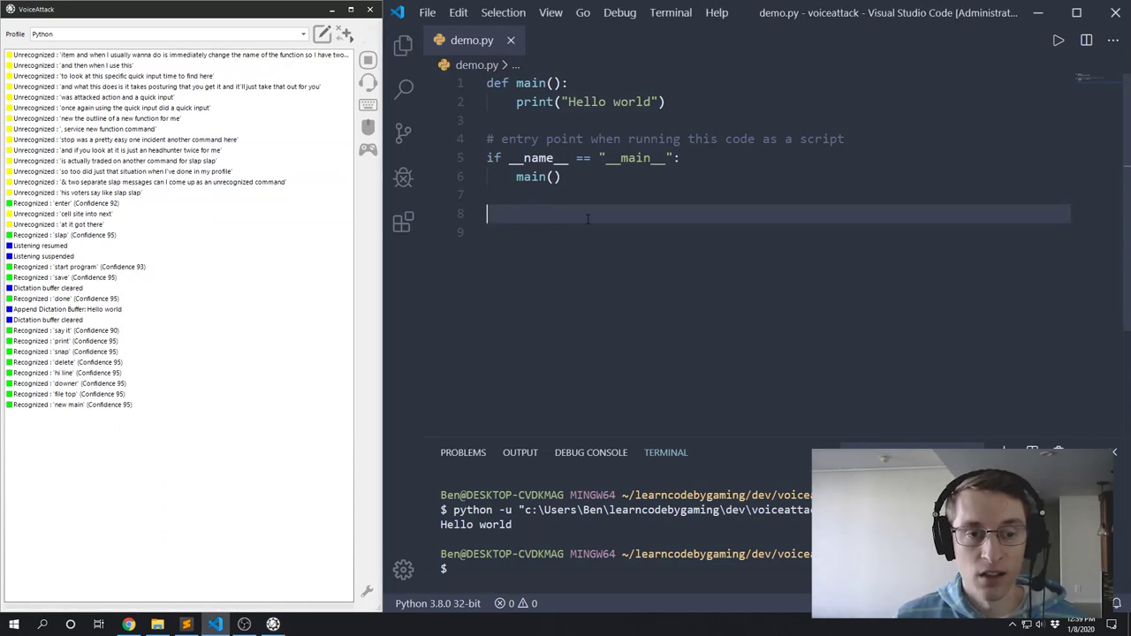
# Insert a myFunction() definition with a pass body on line 8 using the new function voice command, select its name, and save
pyautogui.write('def myFunction():')
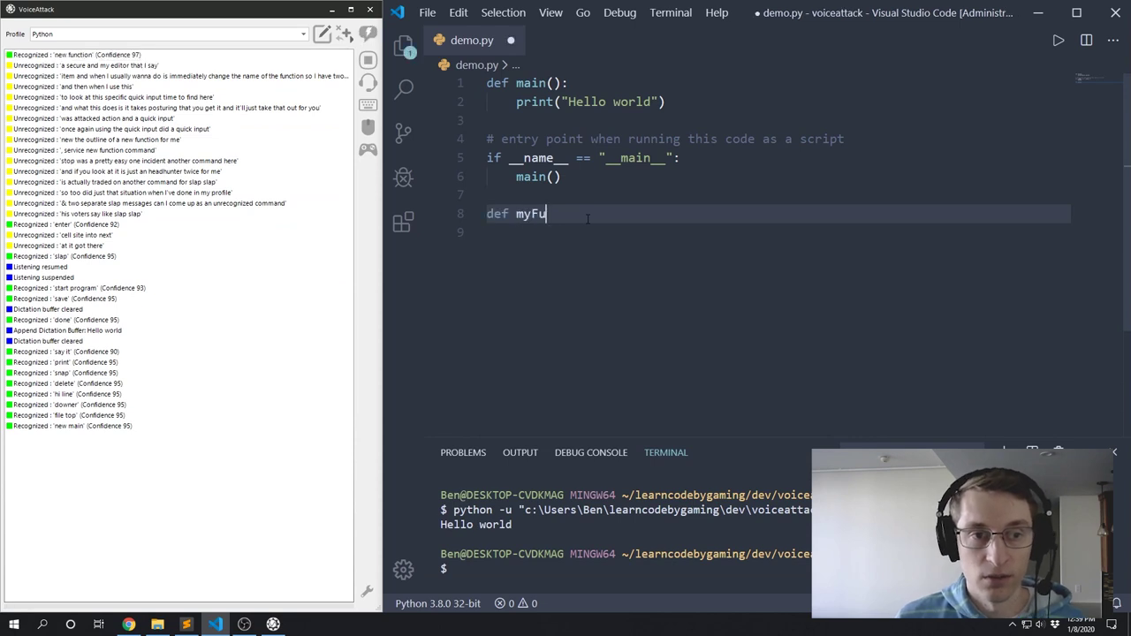
pyautogui.press('Return')
pyautogui.write('pass')
pyautogui.press('Up')
pyautogui.press('End')
pyautogui.press('Left')
pyautogui.press('Left')
pyautogui.press('Left')
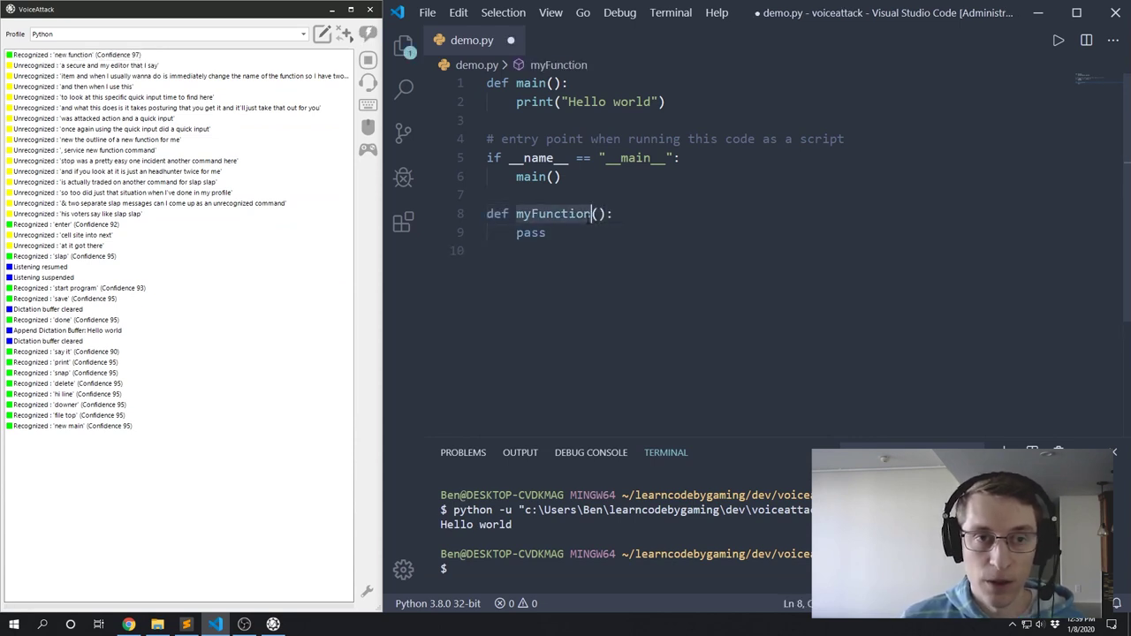
pyautogui.hotkey('ctrl', 's')
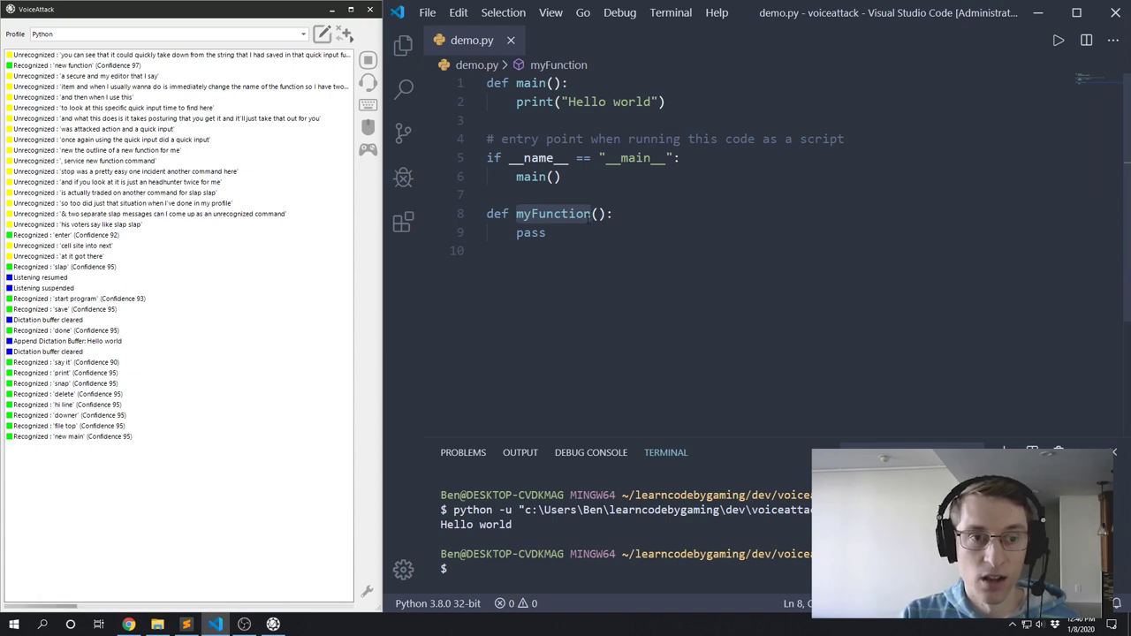
# Rename the new function to myNewFunction and save demo.py
pyautogui.hotkey('ctrl', 'BackSpace')
pyautogui.write('myNewFunctio')
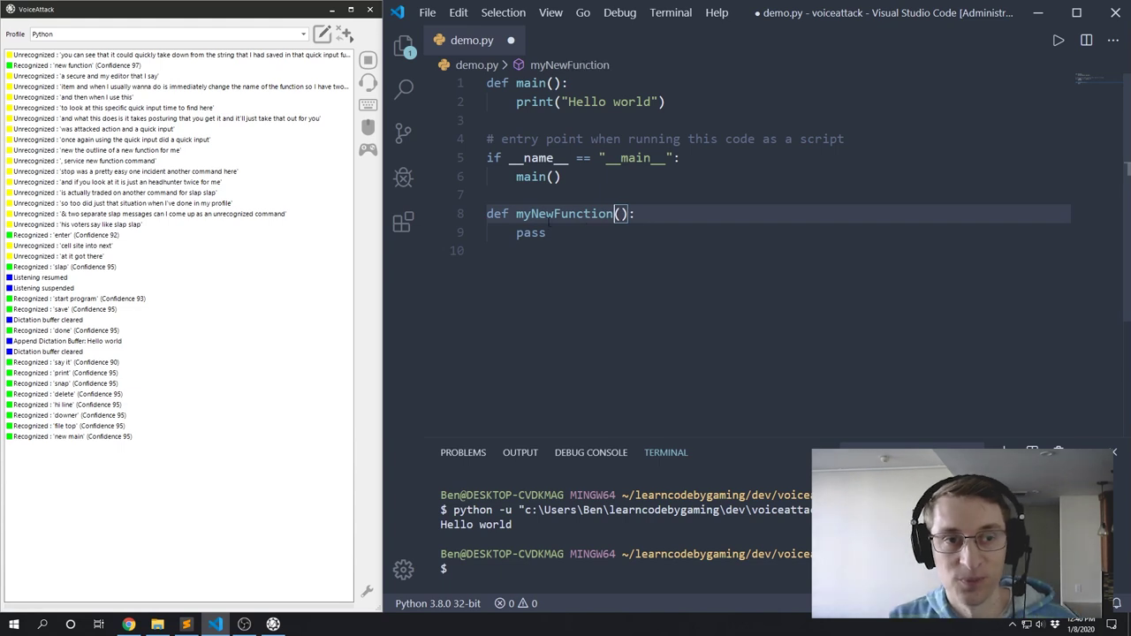
pyautogui.hotkey('ctrl', 's')
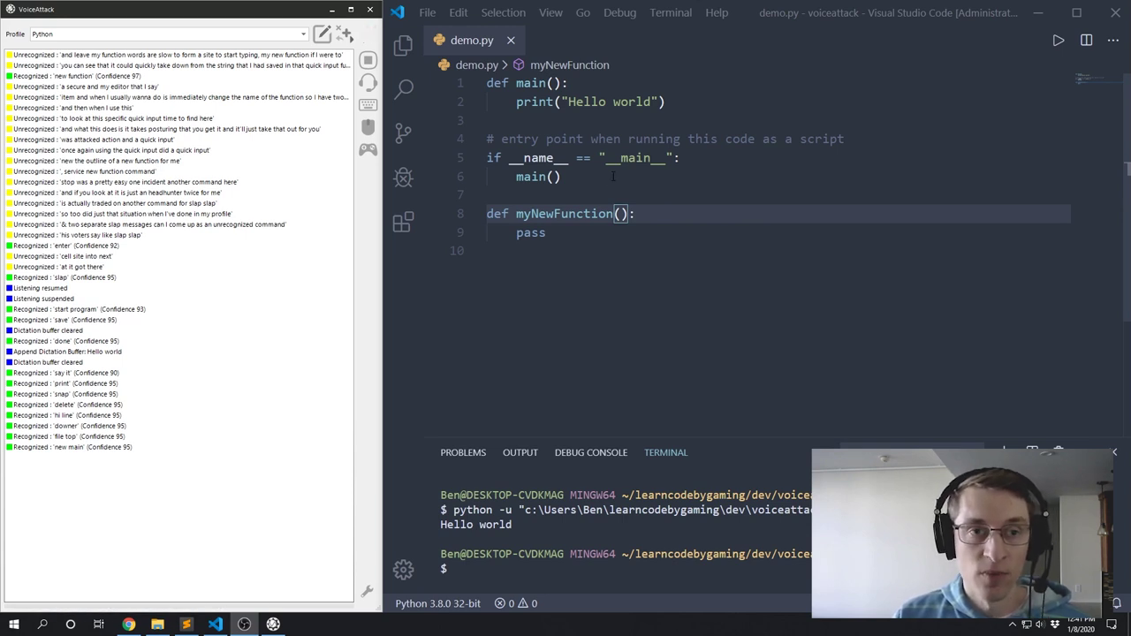
# Open the Python profile's new main command in VoiceAttack, examine its Windows clipboard text, and close the text action without changes
pyautogui.click(319, 39)
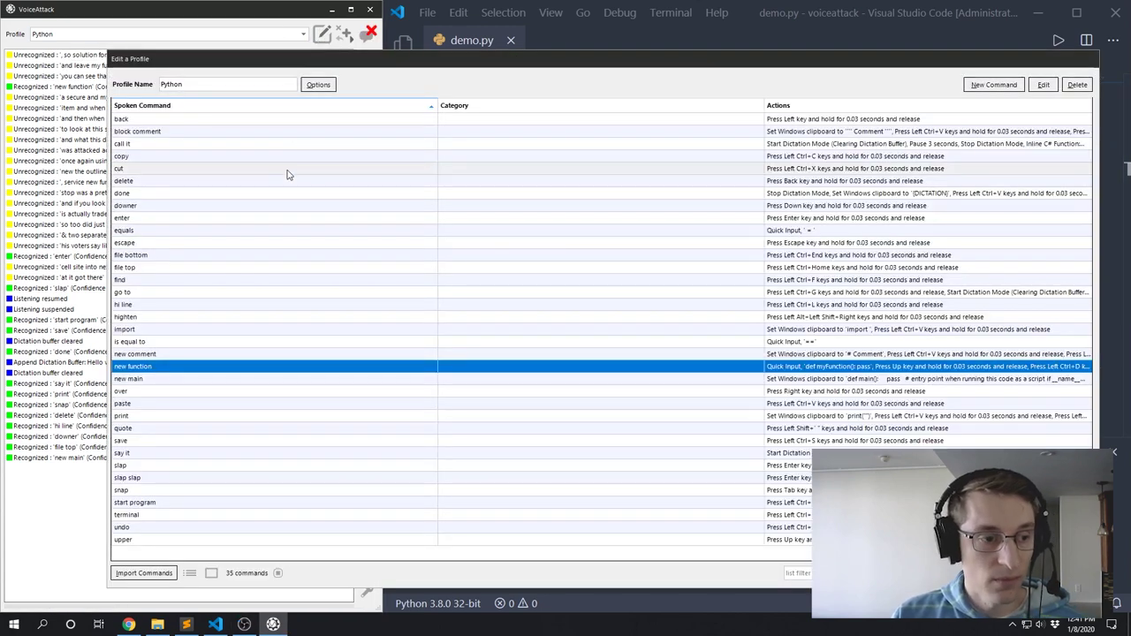
pyautogui.click(198, 380)
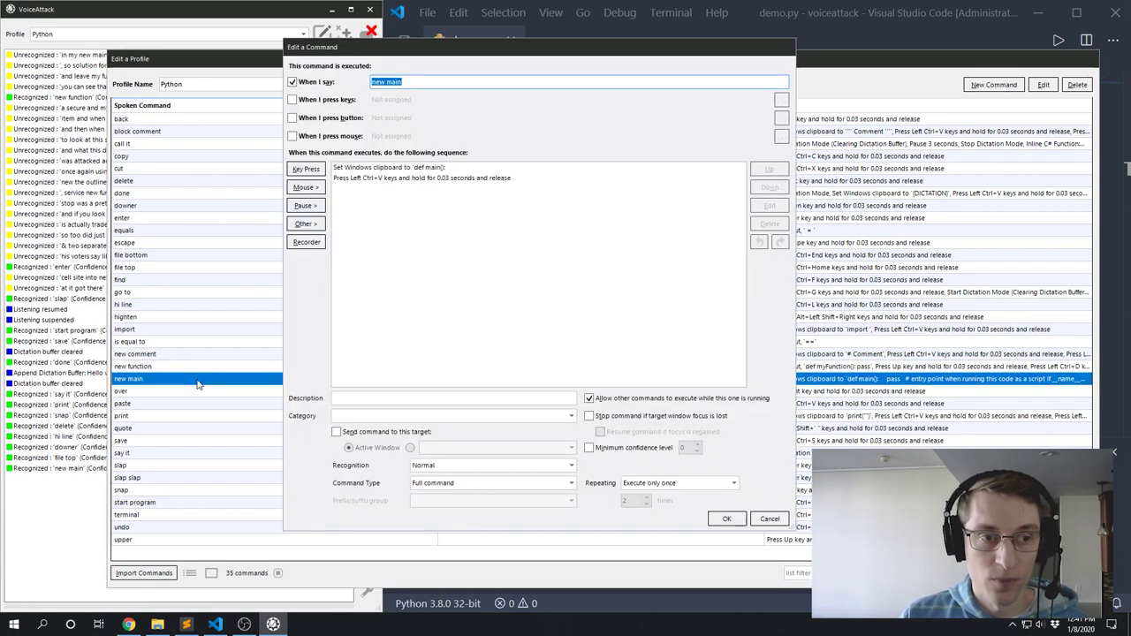
pyautogui.doubleClick(597, 167)
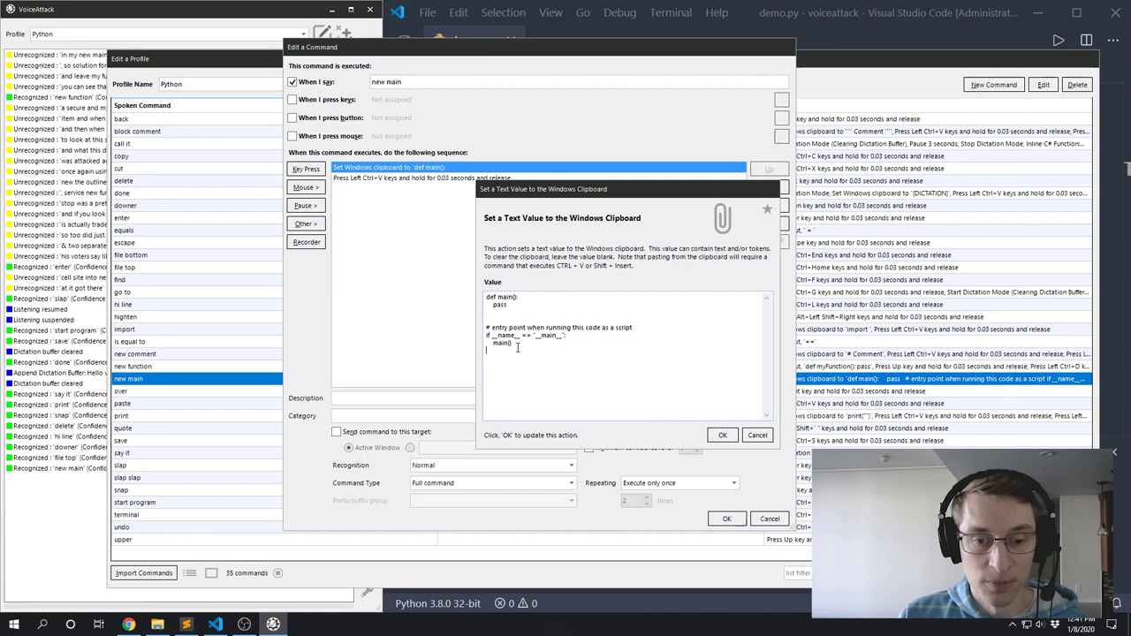
pyautogui.click(757, 435)
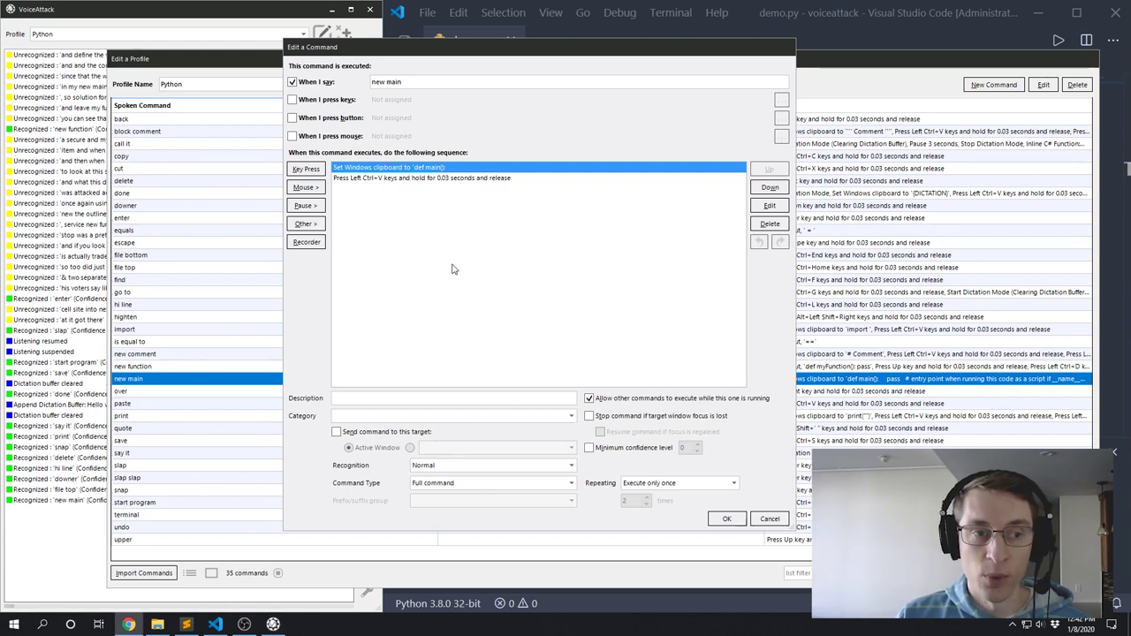
# Locate the Set a Text Value to the Windows Clipboard action among the available Windows actions, and close the new main command unchanged
pyautogui.click(315, 226)
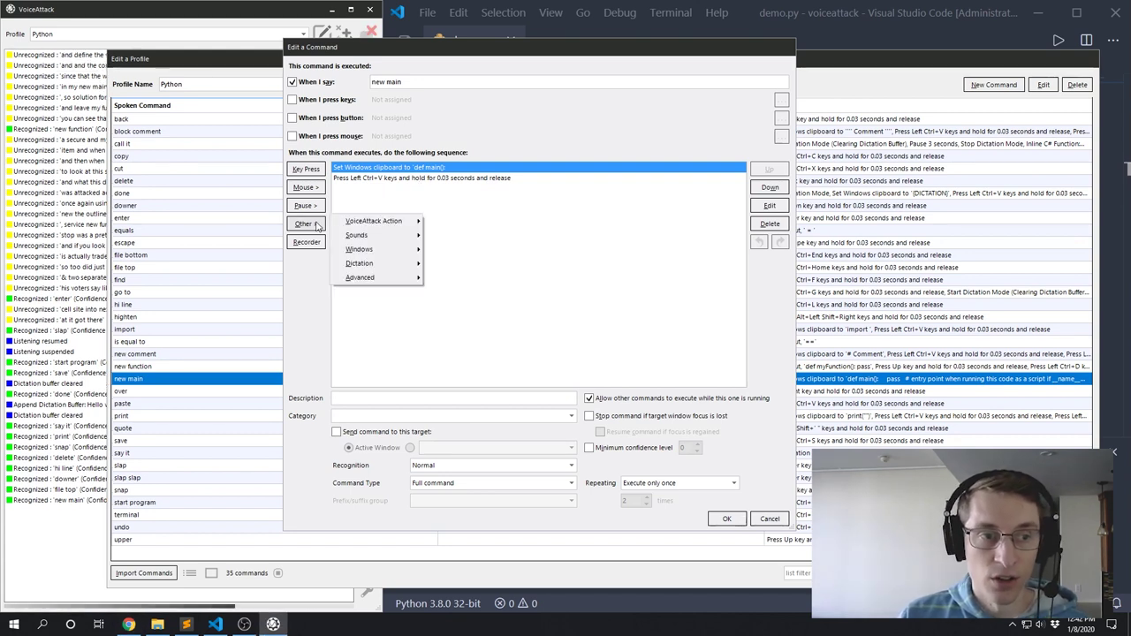
pyautogui.moveTo(397, 252)
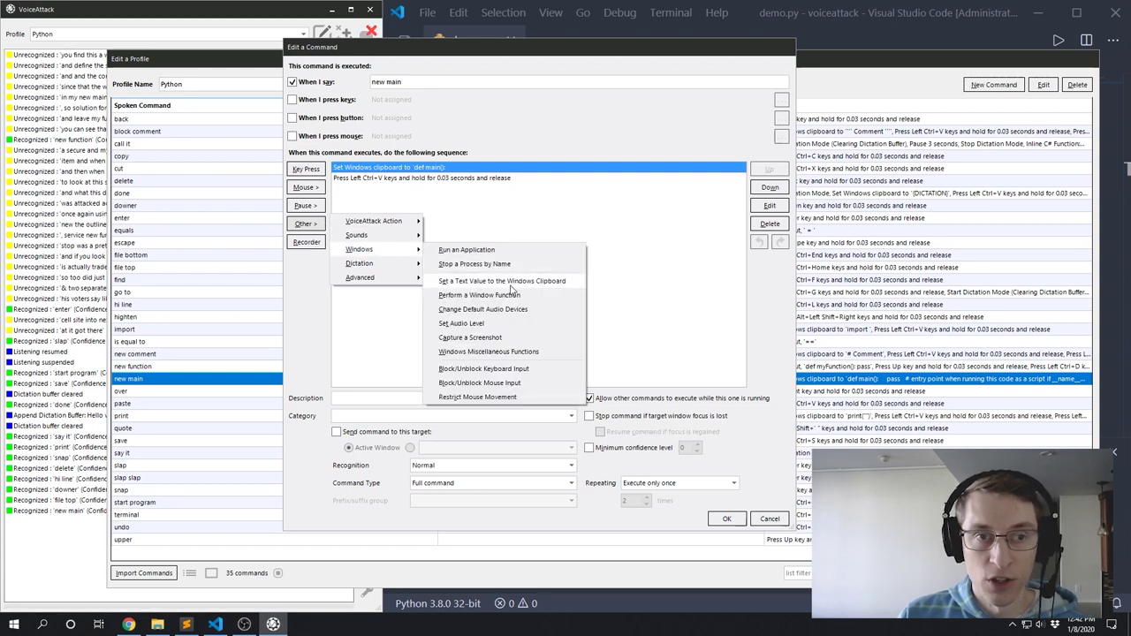
pyautogui.press('Escape')
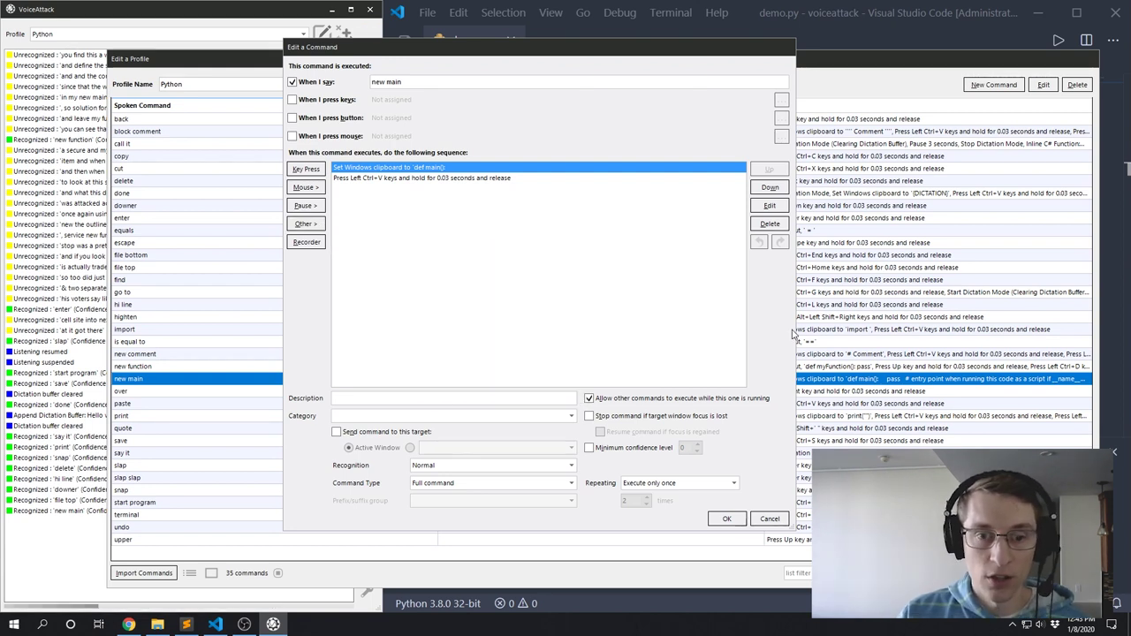
pyautogui.click(769, 519)
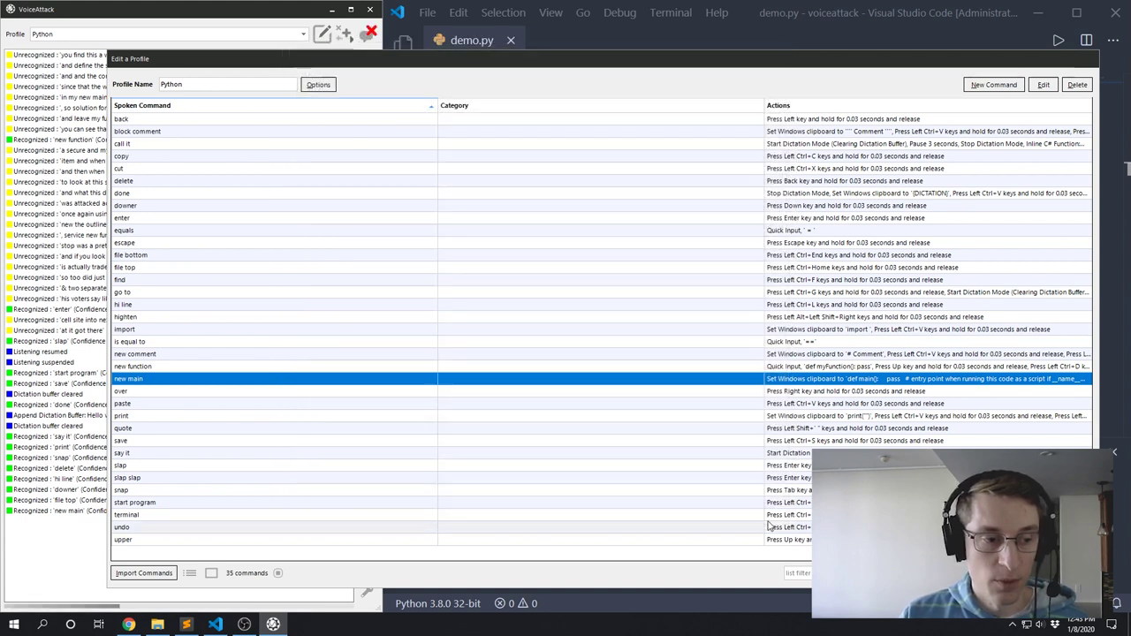
# Try adding another Left Ctrl+Left Alt+N keypress with a 0.030-second hold to the start program command, and discard the modification
pyautogui.click(147, 503)
pyautogui.doubleClick(148, 504)
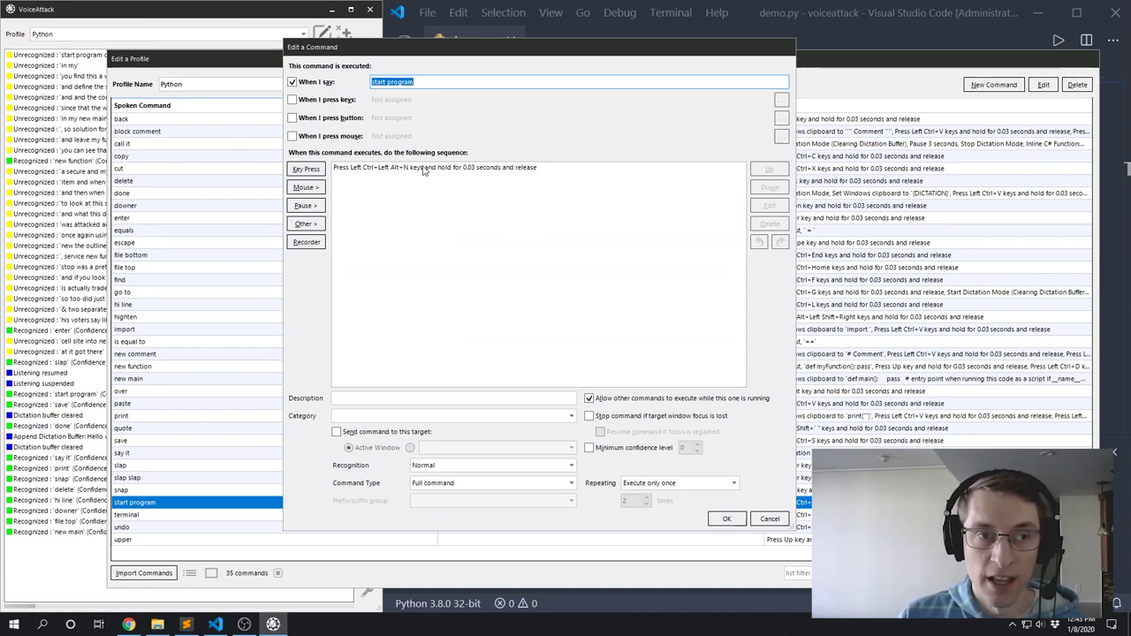
pyautogui.click(307, 169)
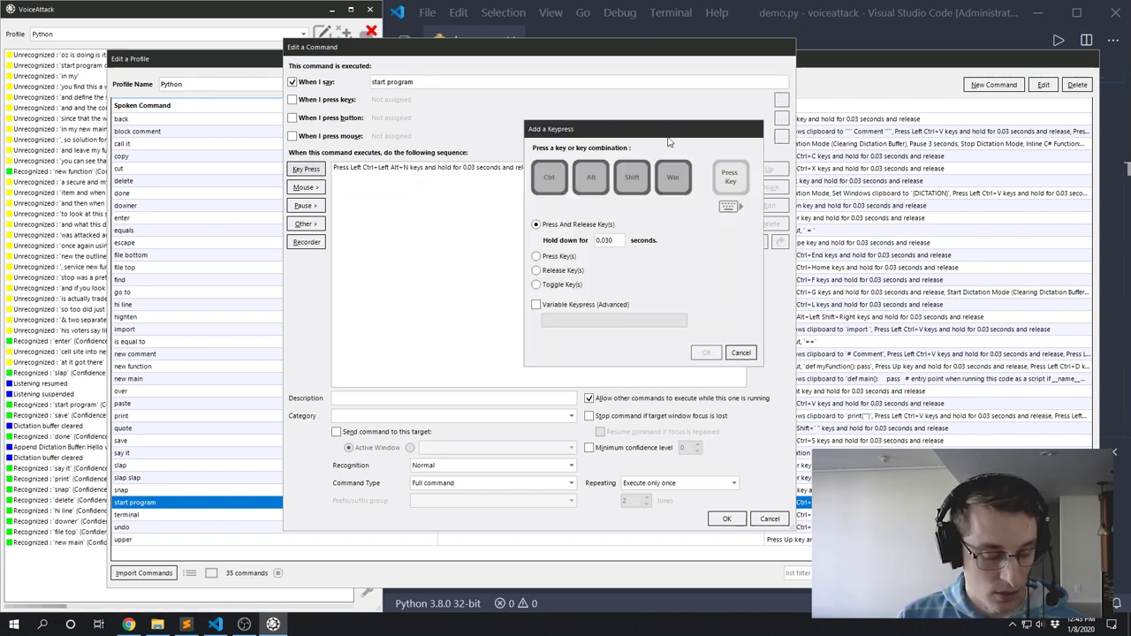
pyautogui.press('ctrl')
pyautogui.press('alt')
pyautogui.press('n')
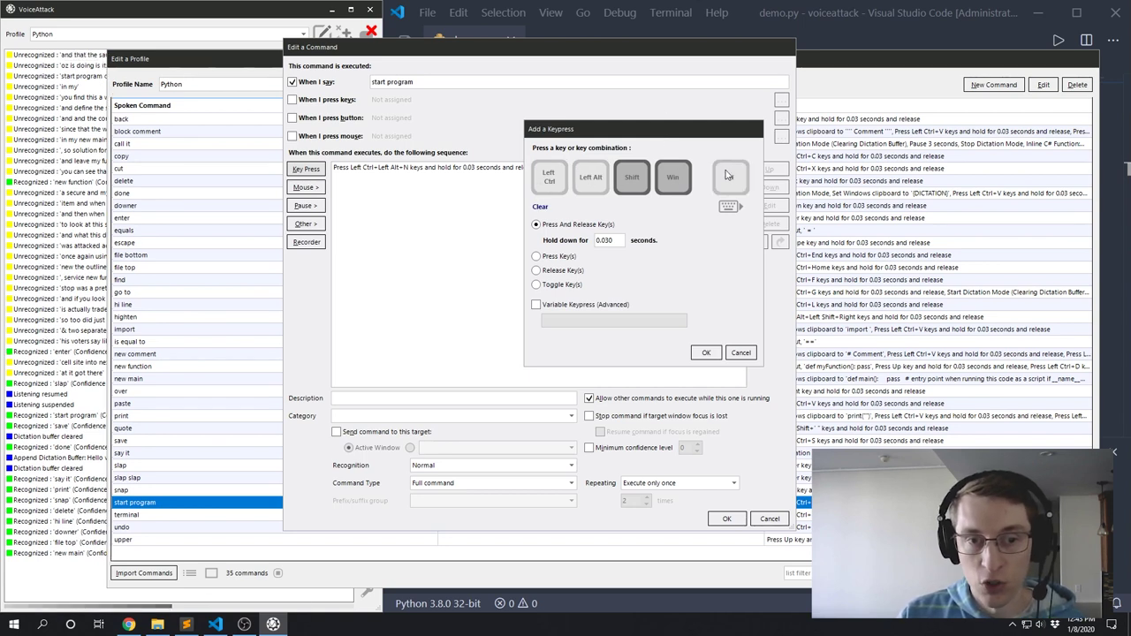
pyautogui.click(706, 353)
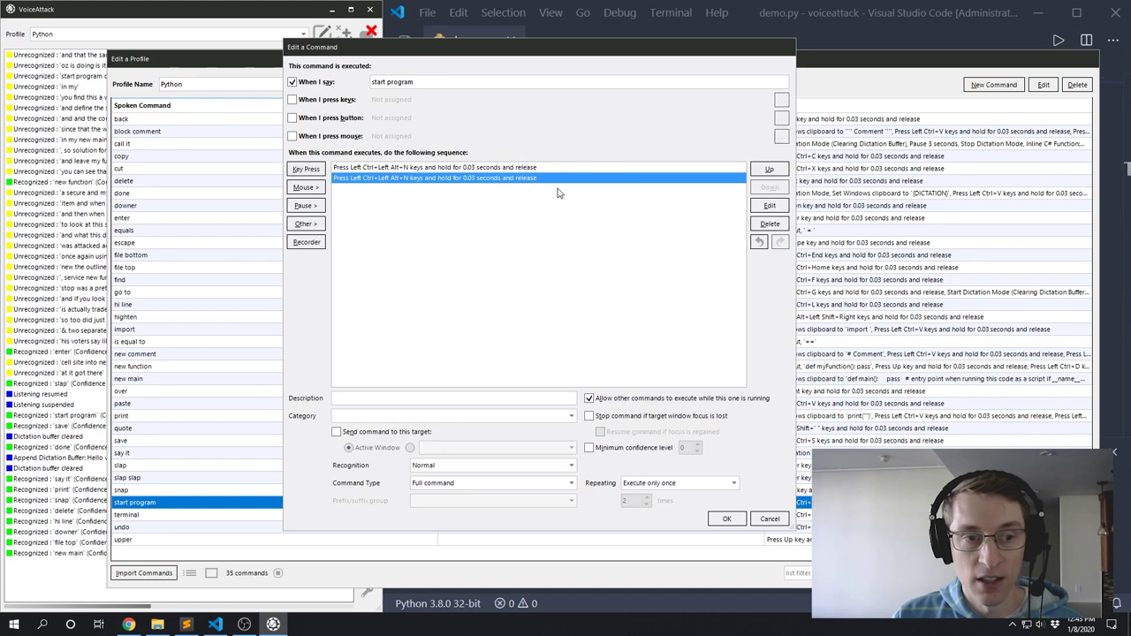
pyautogui.click(771, 519)
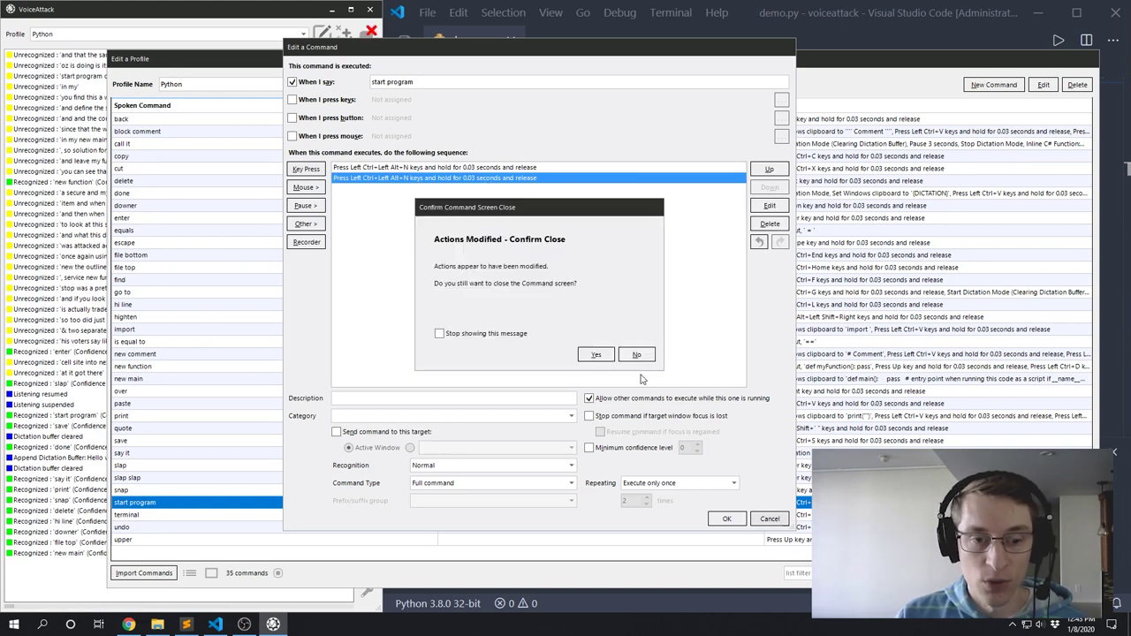
pyautogui.click(596, 354)
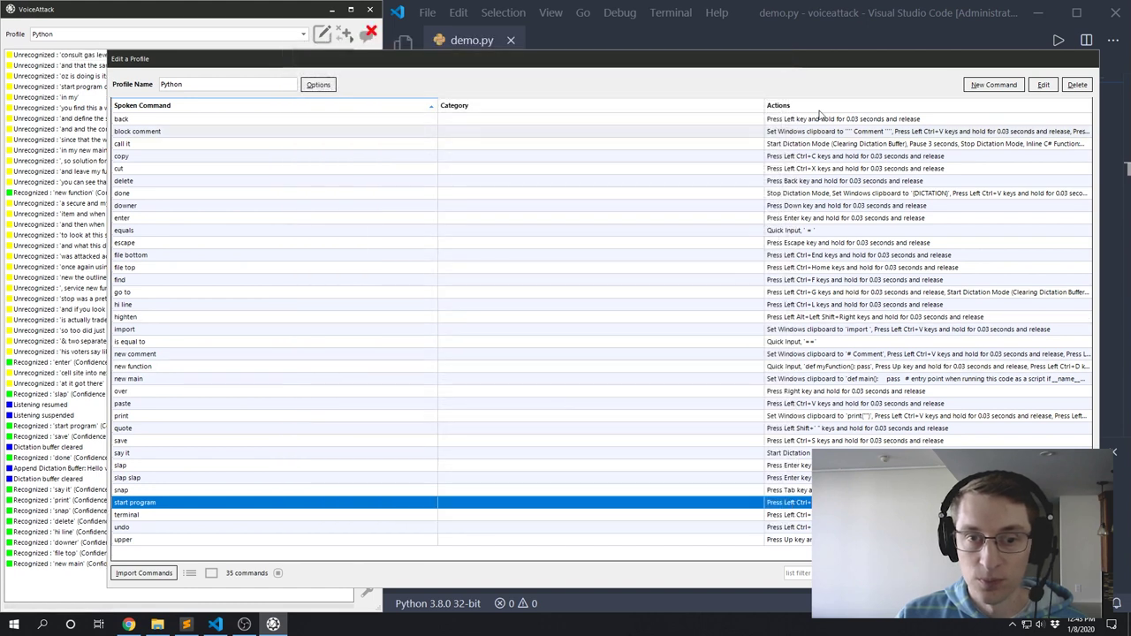
pyautogui.click(762, 32)
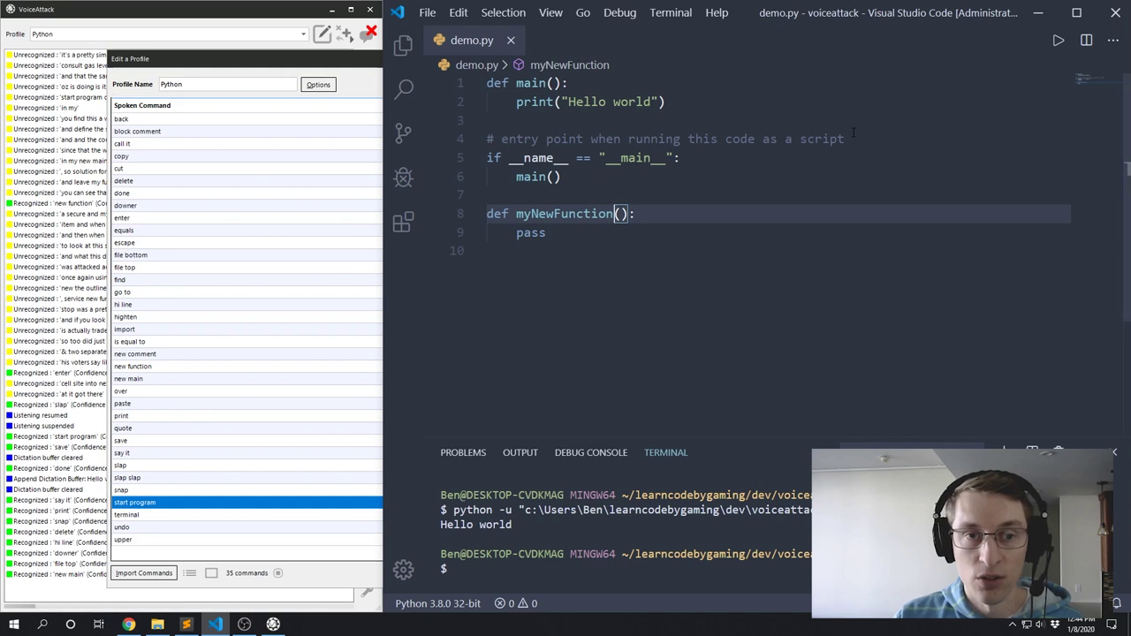
pyautogui.click(711, 212)
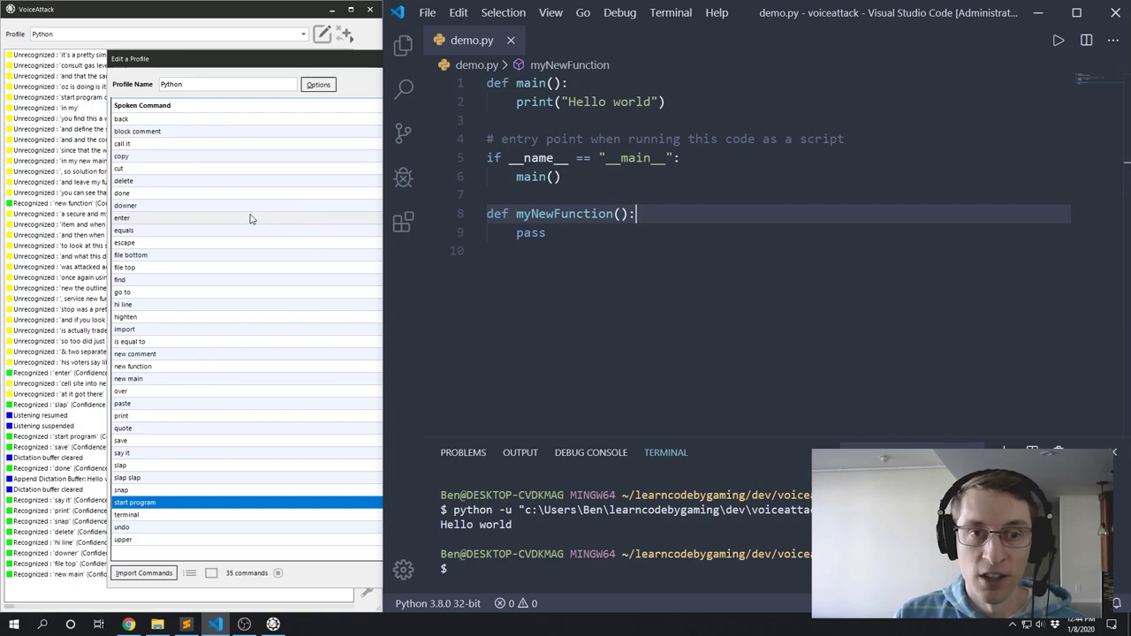
pyautogui.click(354, 58)
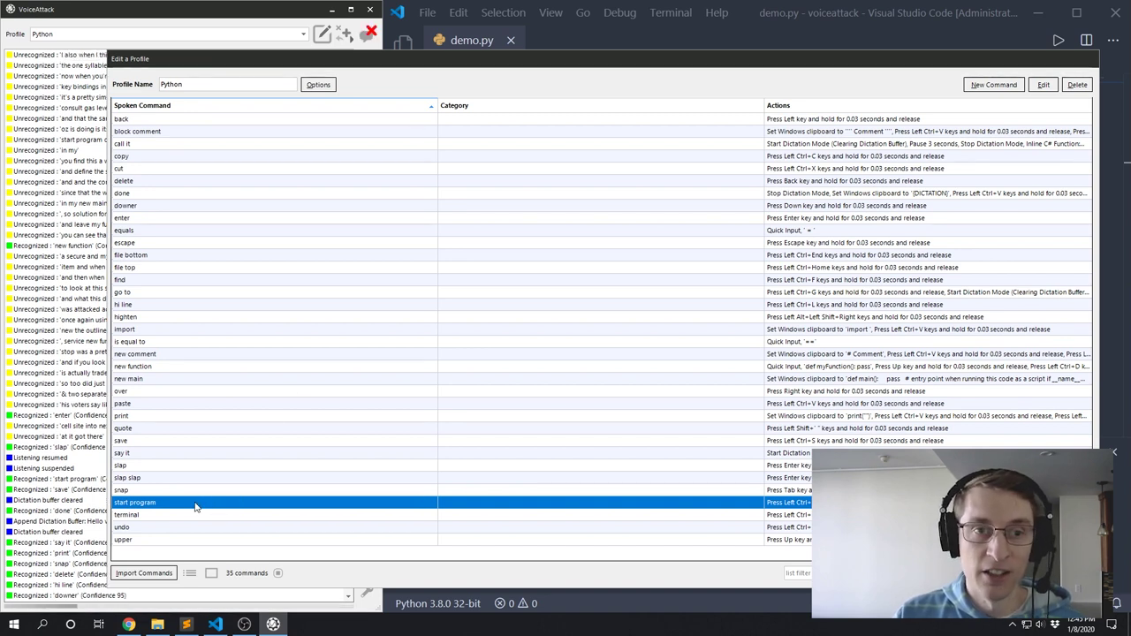
# Open the Python profile's say it command, examine its Start Dictation Mode action, and close the command unchanged
pyautogui.press('End')
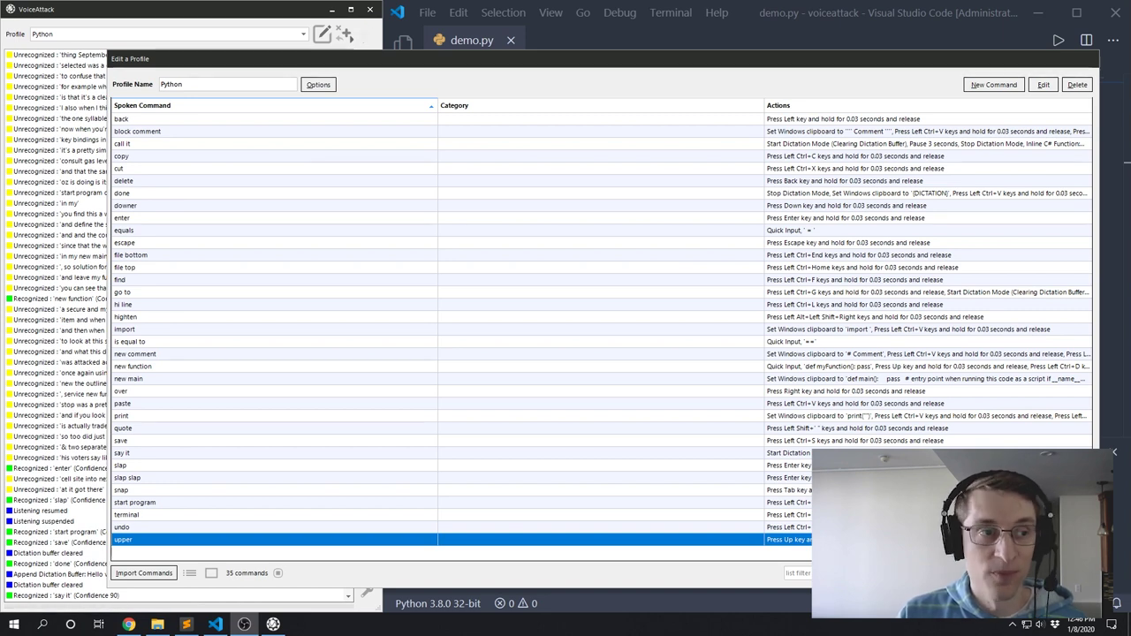
pyautogui.click(159, 456)
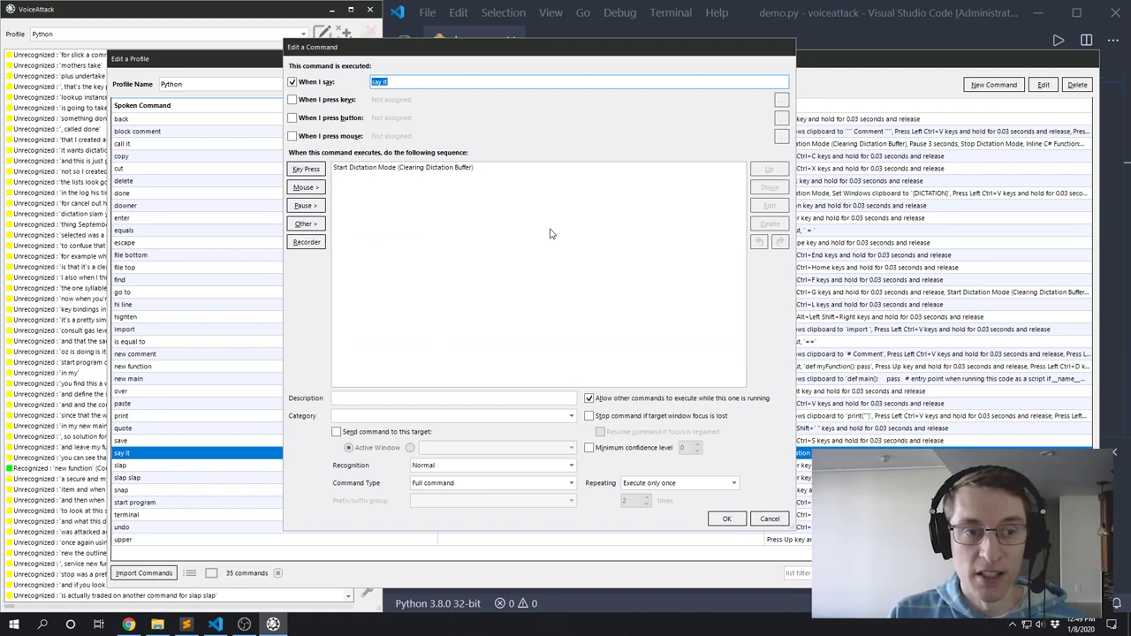
pyautogui.click(767, 518)
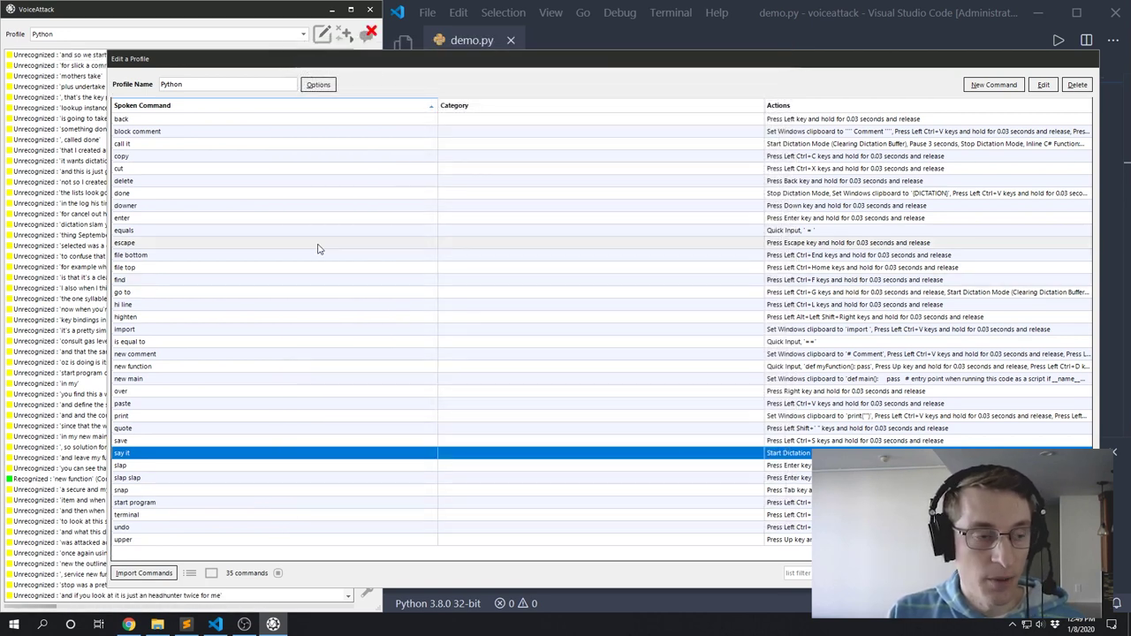
# Open the done command, examine how its Windows clipboard action uses the {DICTATION} token, and close that action unchanged
pyautogui.click(143, 193)
pyautogui.doubleClick(143, 193)
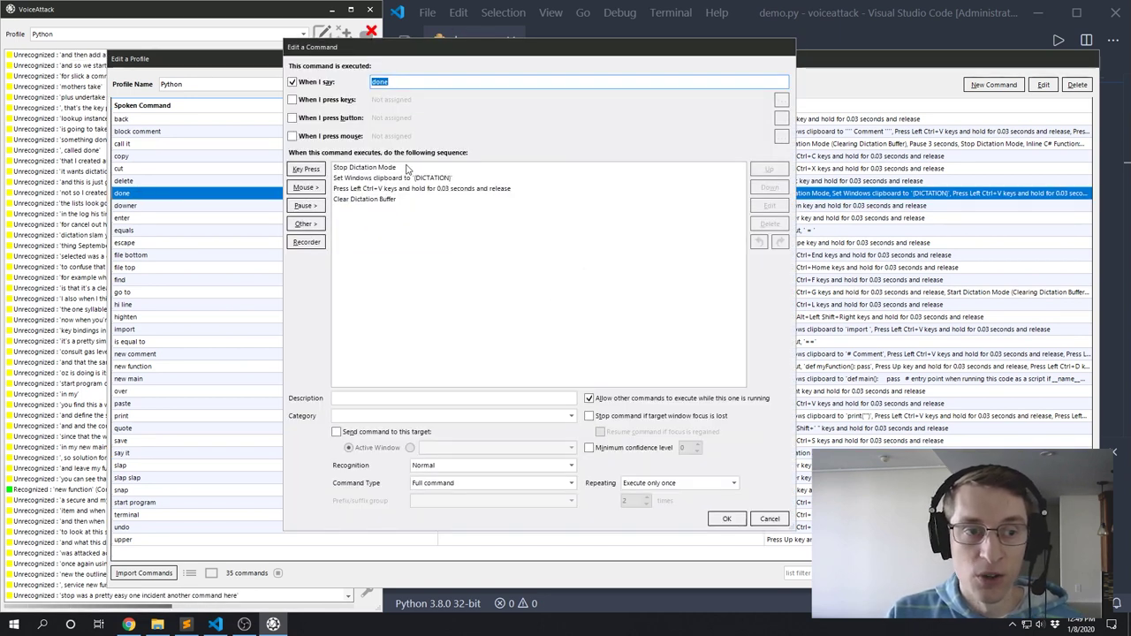
pyautogui.doubleClick(411, 179)
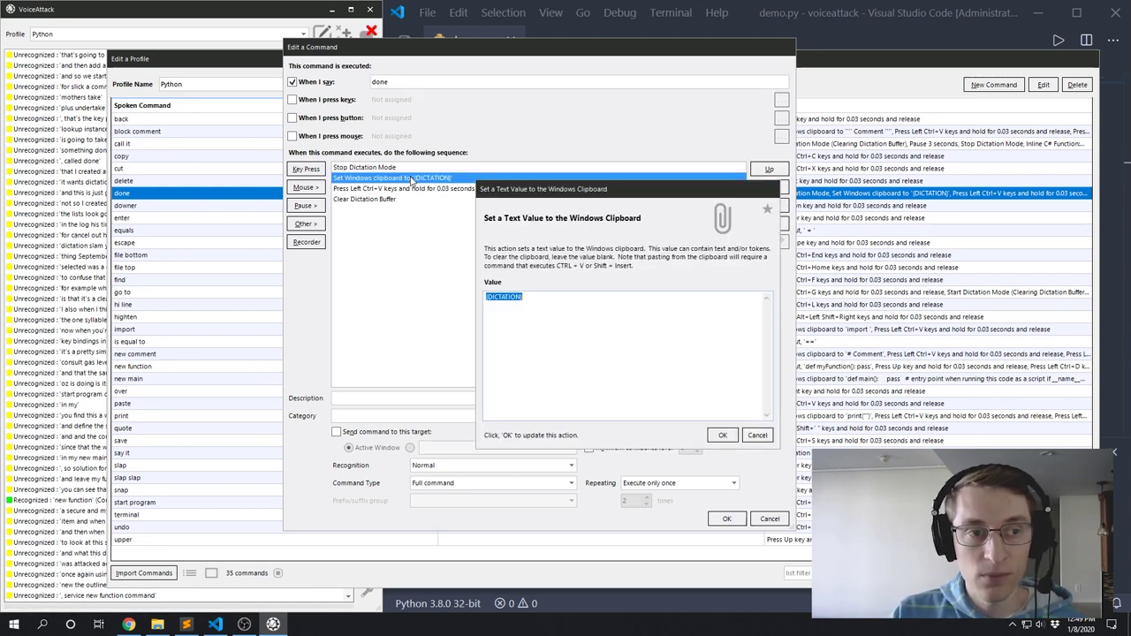
pyautogui.click(530, 299)
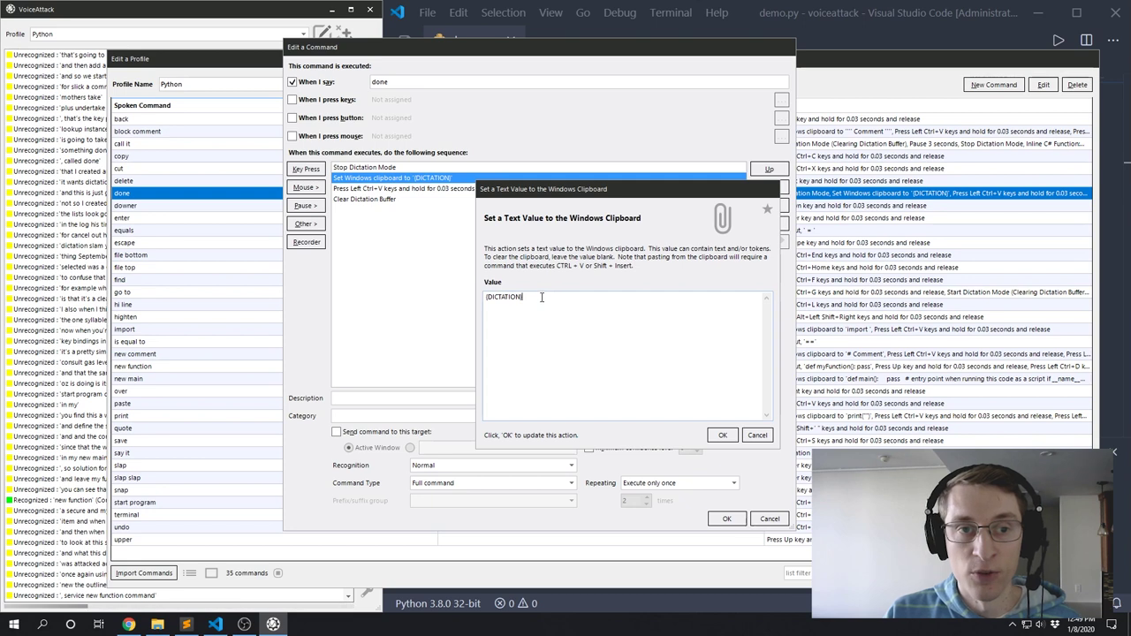
pyautogui.click(757, 436)
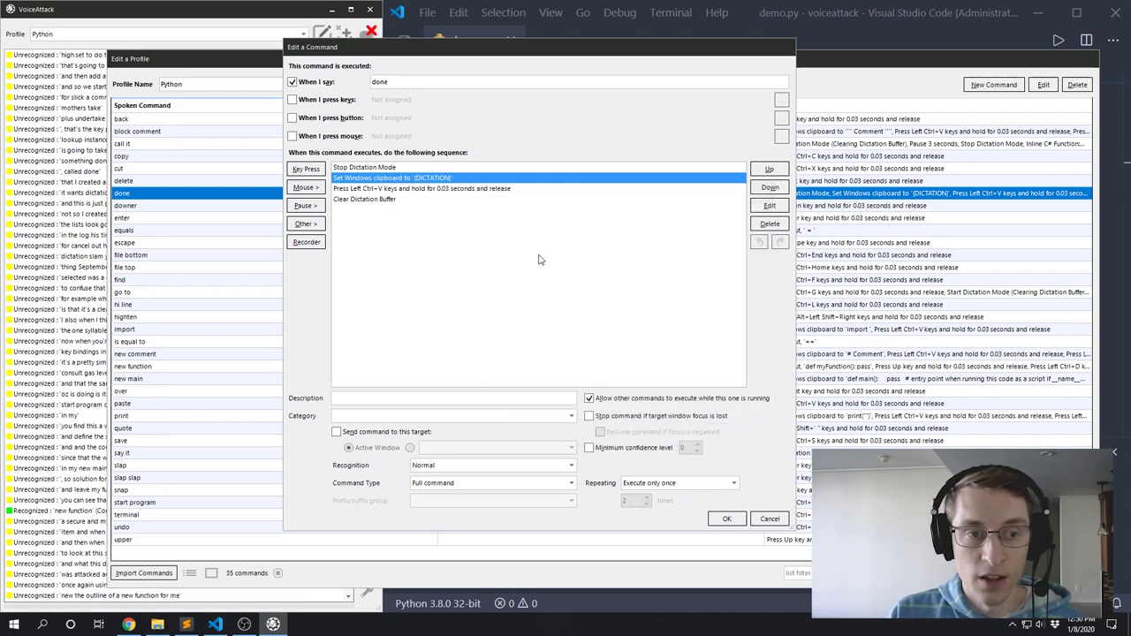
pyautogui.click(466, 199)
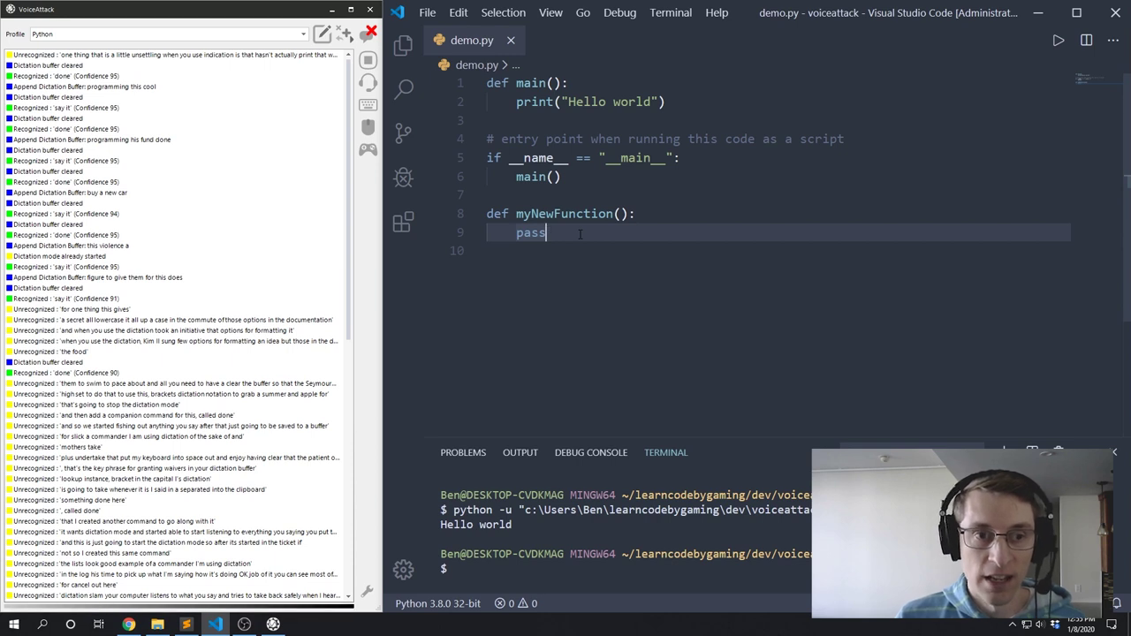
# Replace the pass line of myNewFunction in demo.py with the indented string "programming in school" and save the file
pyautogui.hotkey('ctrl', 'l')
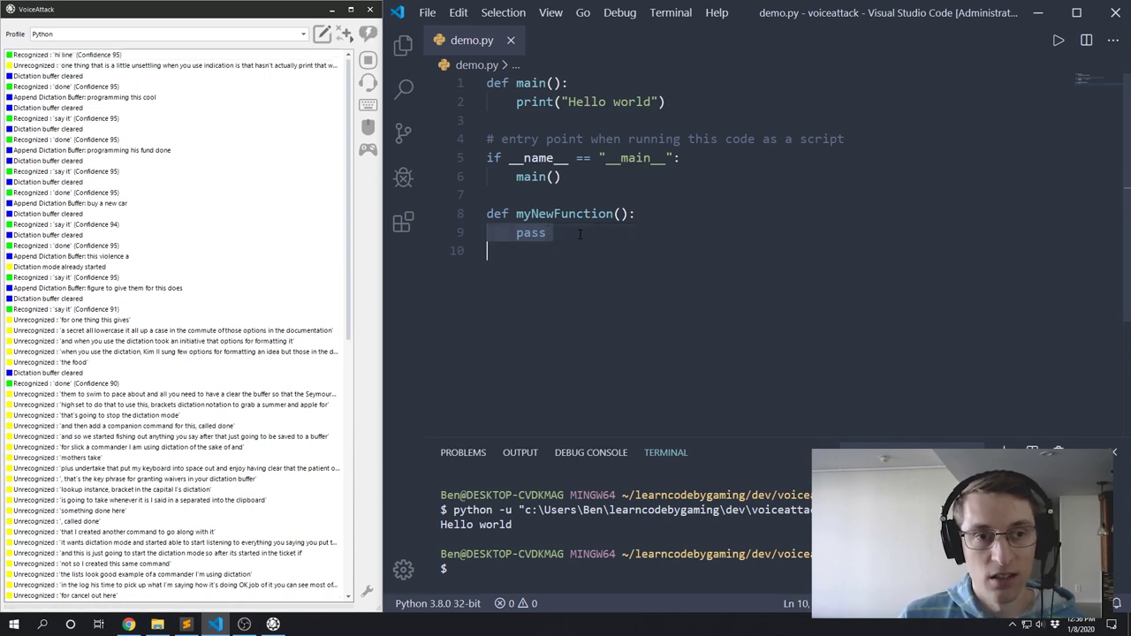
pyautogui.press('Delete')
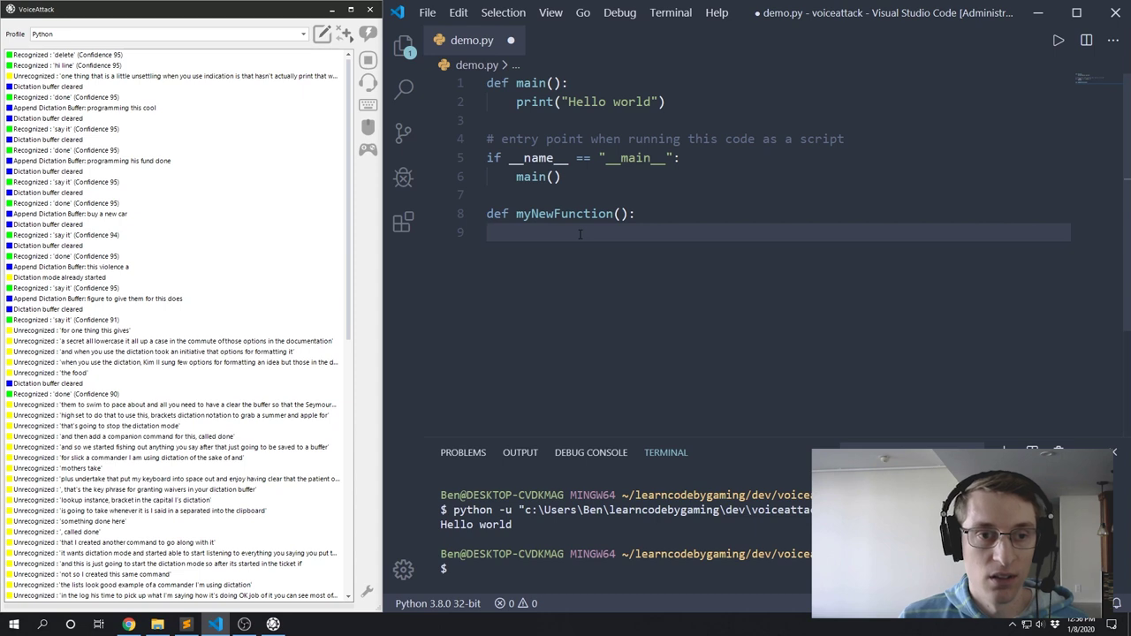
pyautogui.write('"')
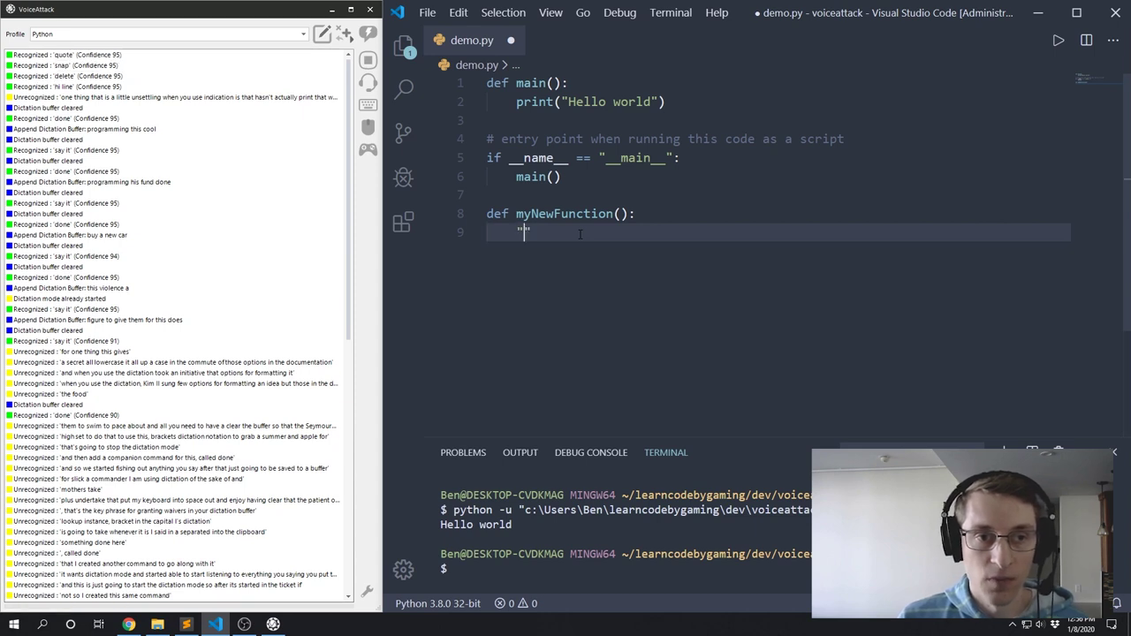
pyautogui.hotkey('ctrl', 's')
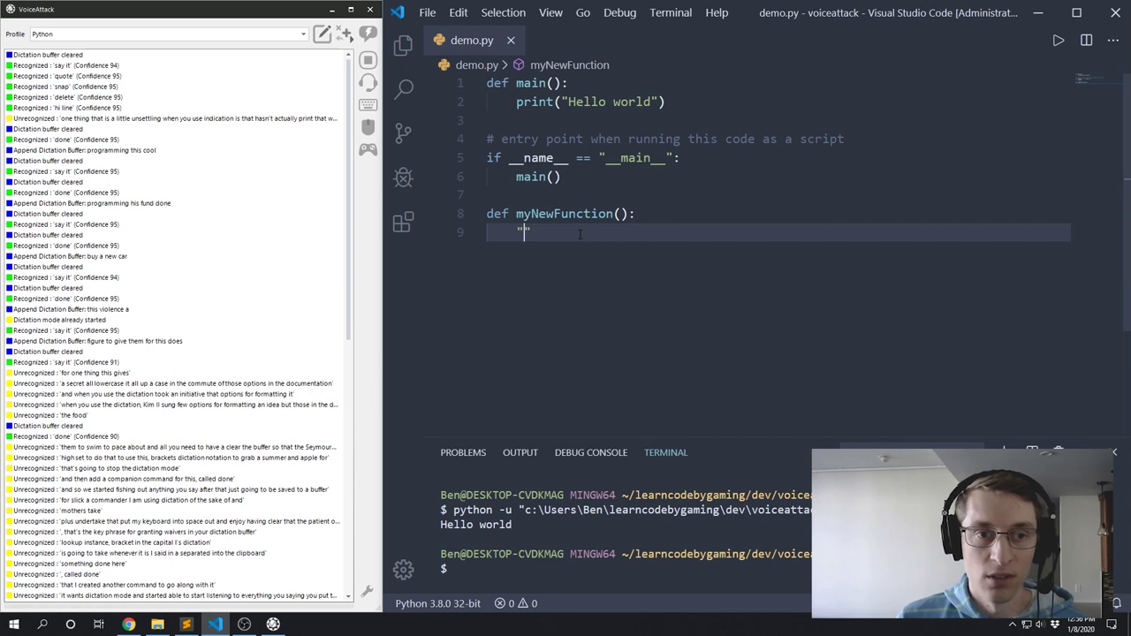
pyautogui.write('programming in school')
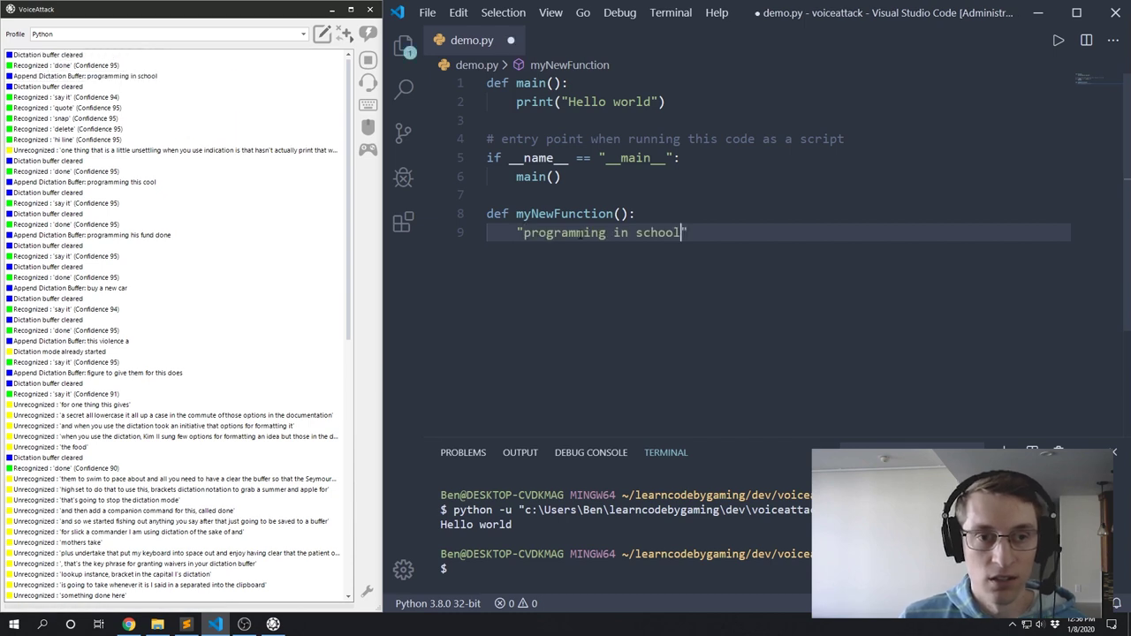
pyautogui.hotkey('ctrl', 's')
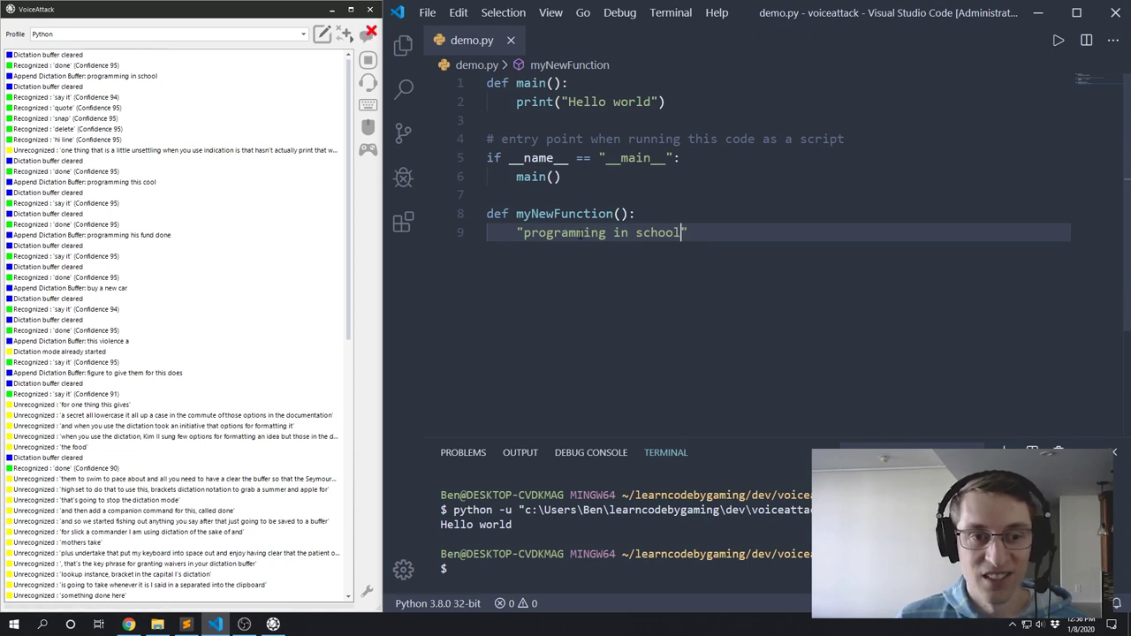
# Clear the string line in myNewFunction, enter the indented string "program in a school" instead, and save demo.py
pyautogui.click(688, 232)
pyautogui.hotkey('shift', 'Home')
pyautogui.hotkey('shift', 'Home')
pyautogui.press('BackSpace')
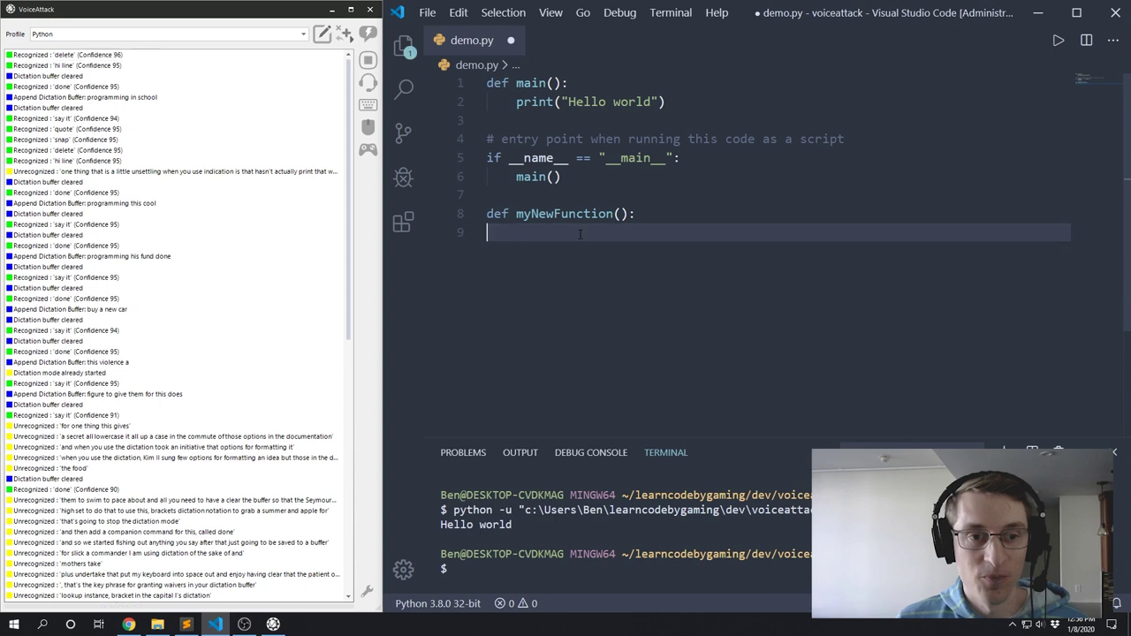
pyautogui.press('Tab')
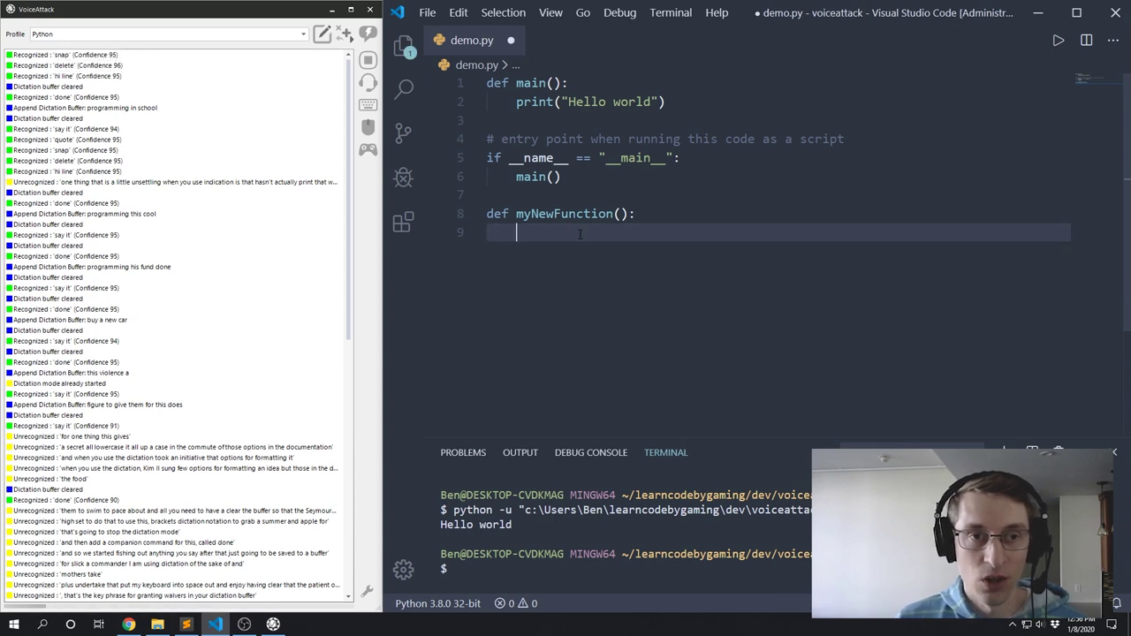
pyautogui.write('"')
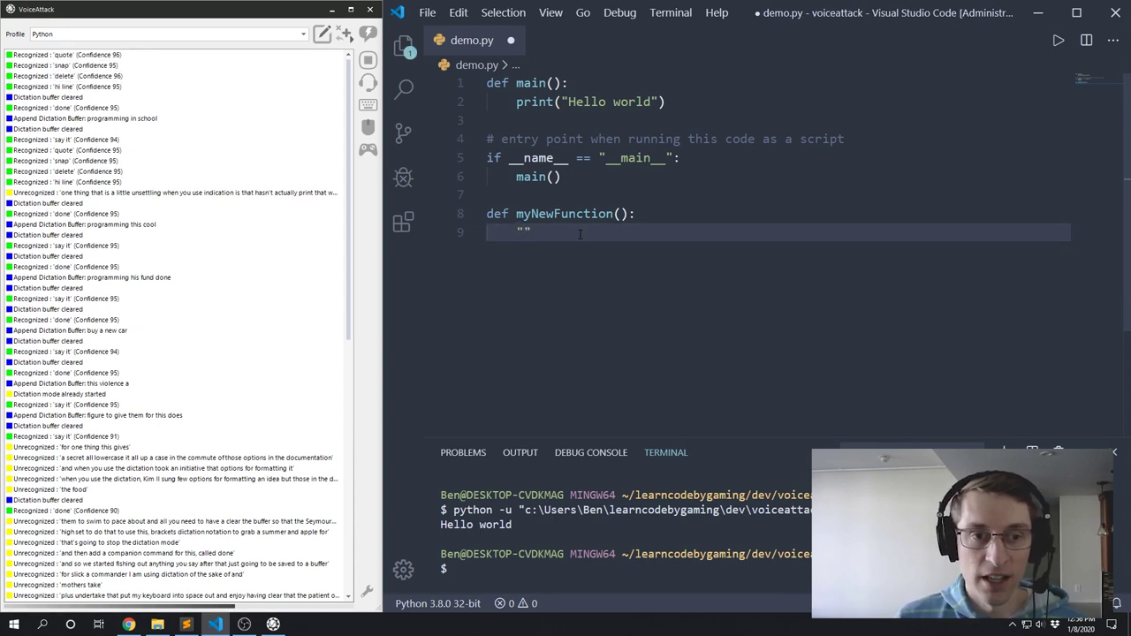
pyautogui.hotkey('ctrl', 's')
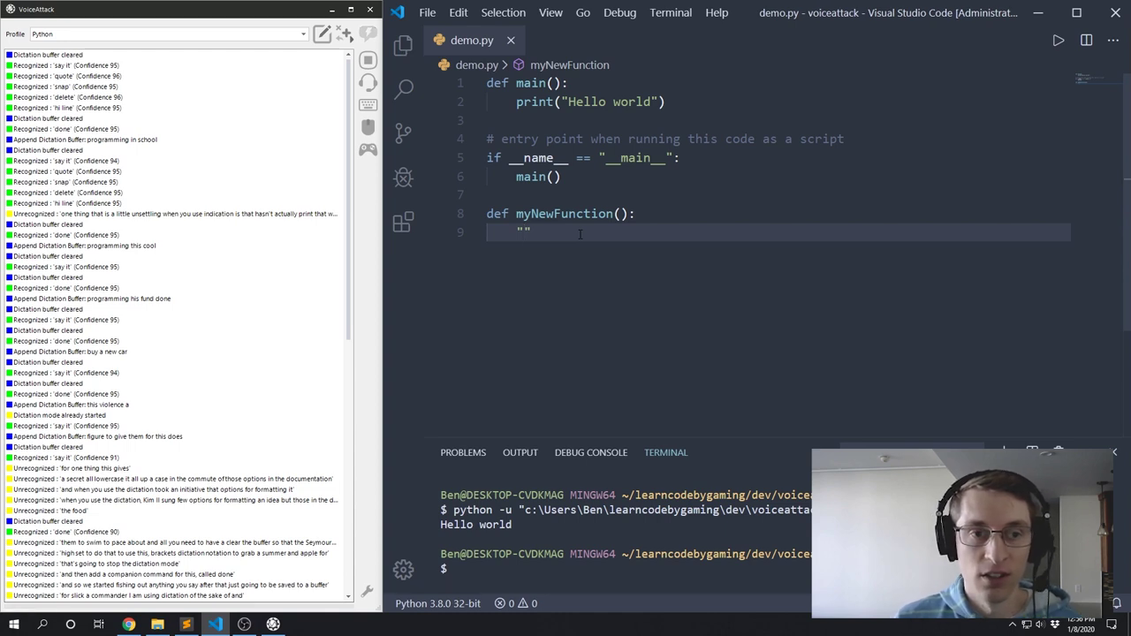
pyautogui.write('program in a school')
pyautogui.hotkey('ctrl', 's')
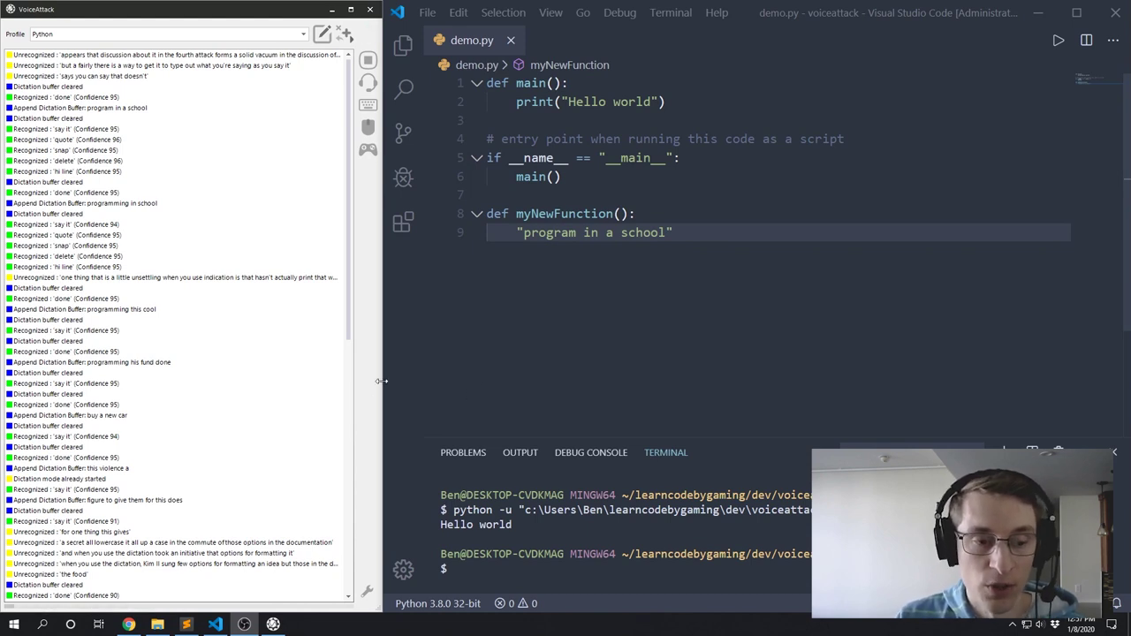
# Open Speech Engine Training from VoiceAttack's recognition options, examine its welcome page, and leave without starting the training
pyautogui.click(366, 595)
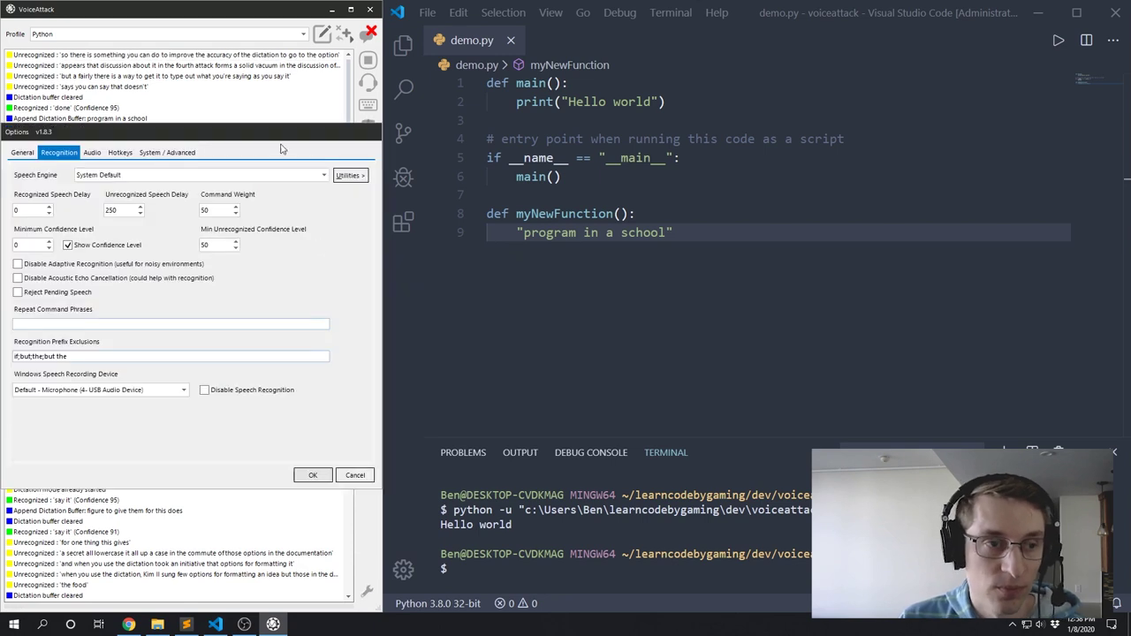
pyautogui.moveTo(279, 132); pyautogui.dragTo(592, 111)
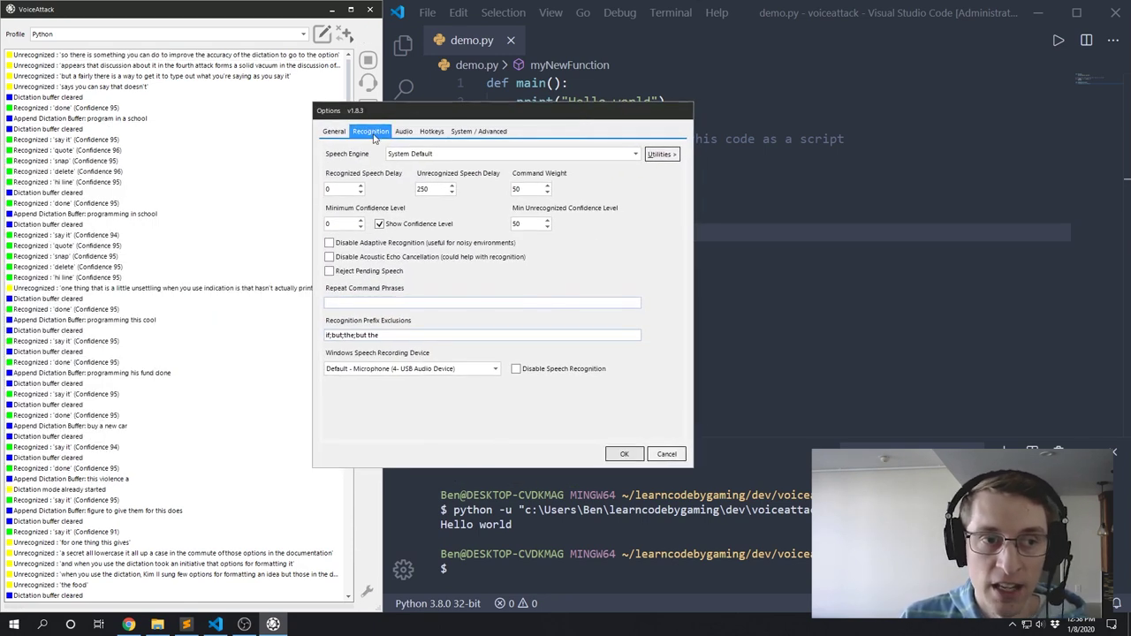
pyautogui.click(660, 157)
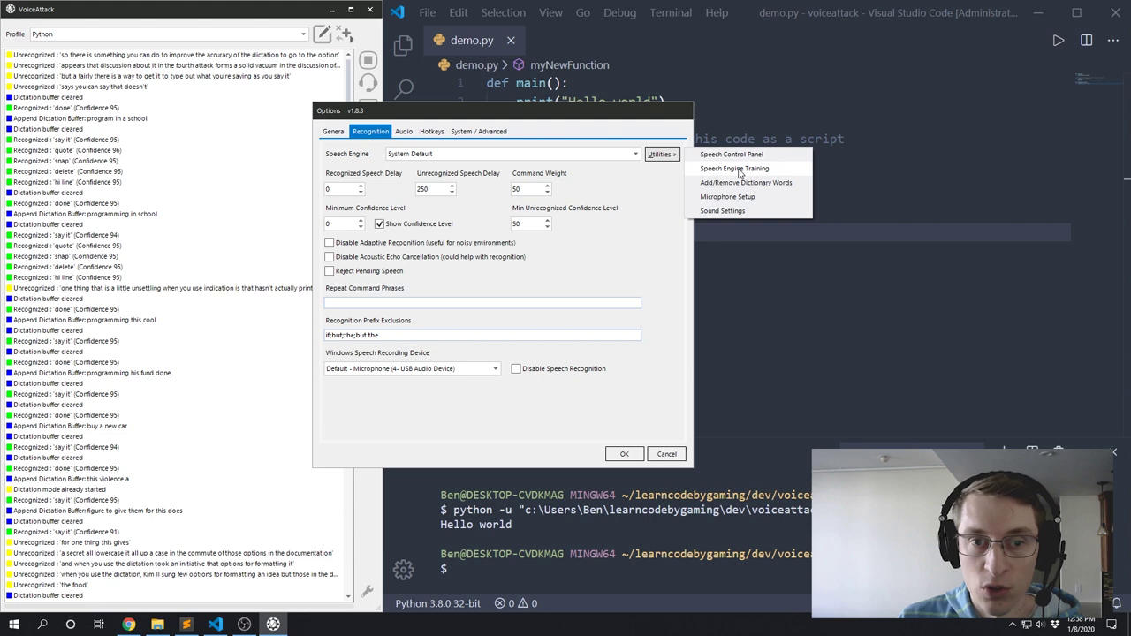
pyautogui.click(738, 169)
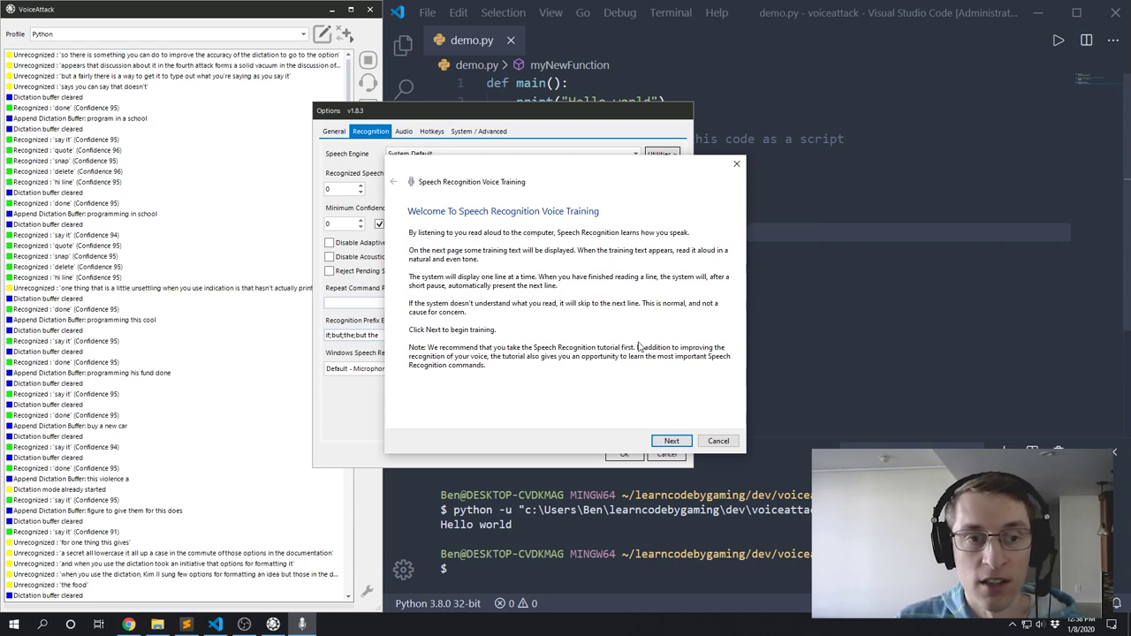
pyautogui.press('Escape')
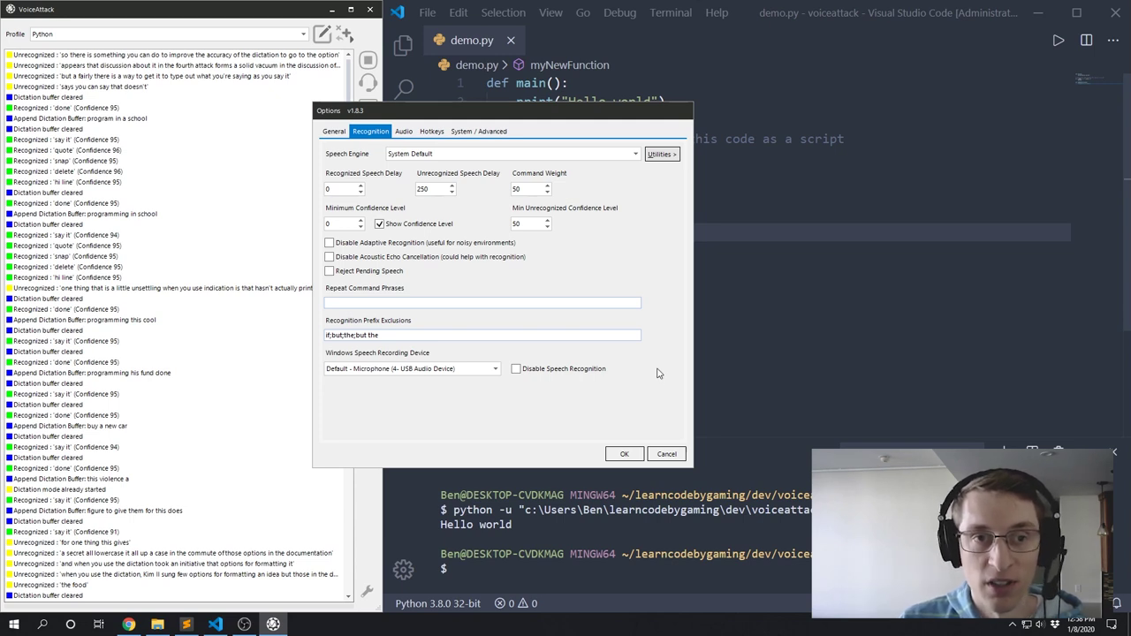
pyautogui.press('Return')
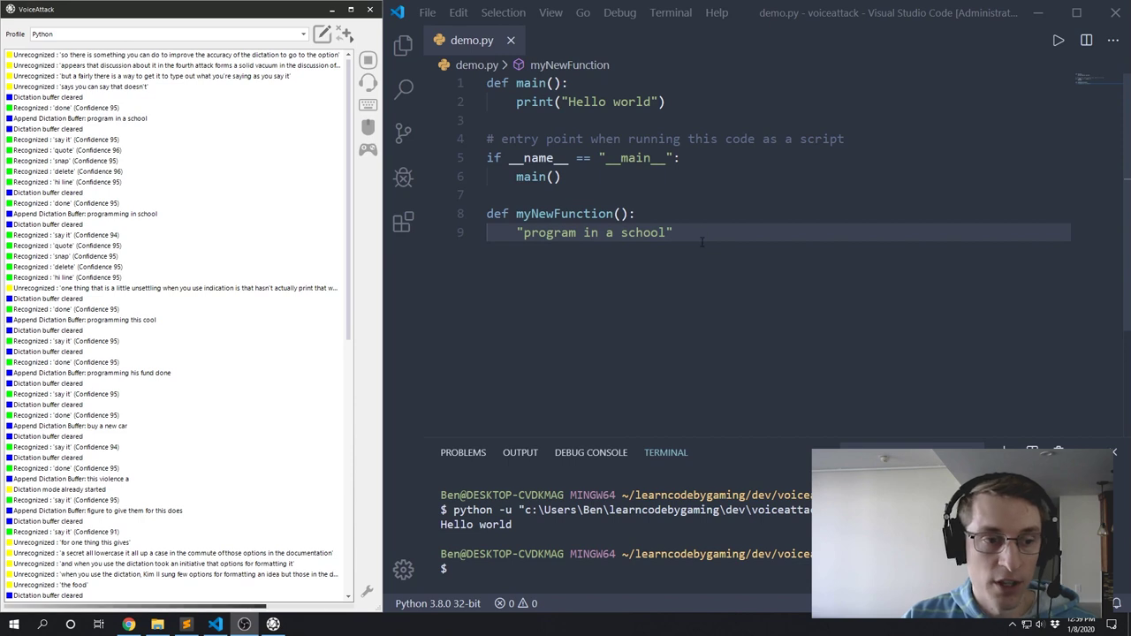
# Open the Python profile's go to command, examine its dictation sequence, and close the command and profile editor unchanged
pyautogui.click(322, 35)
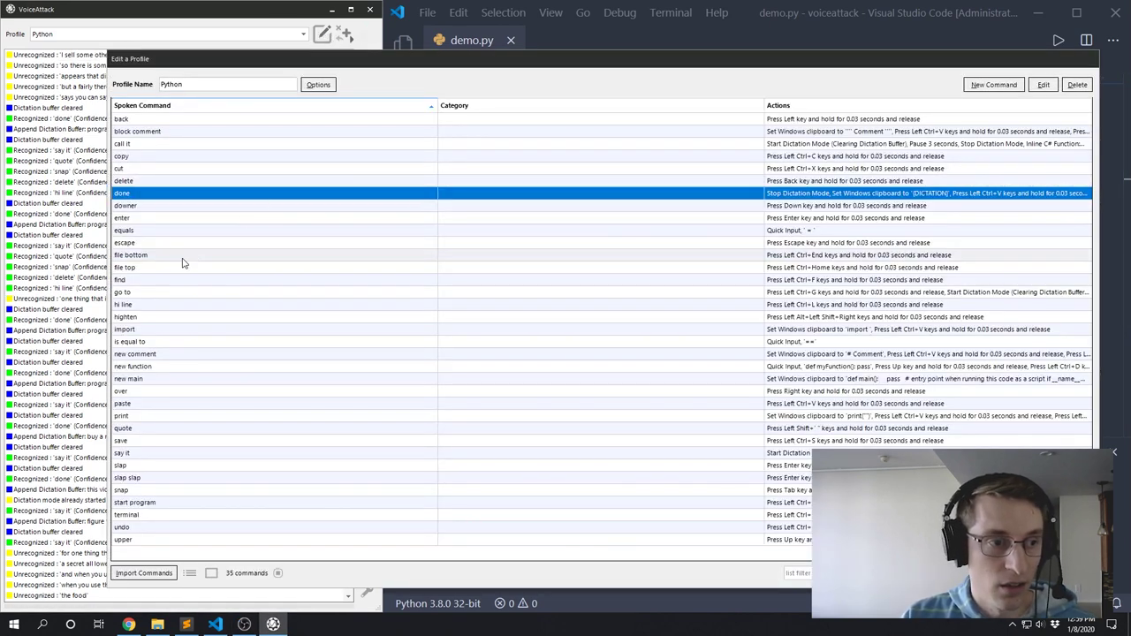
pyautogui.doubleClick(163, 294)
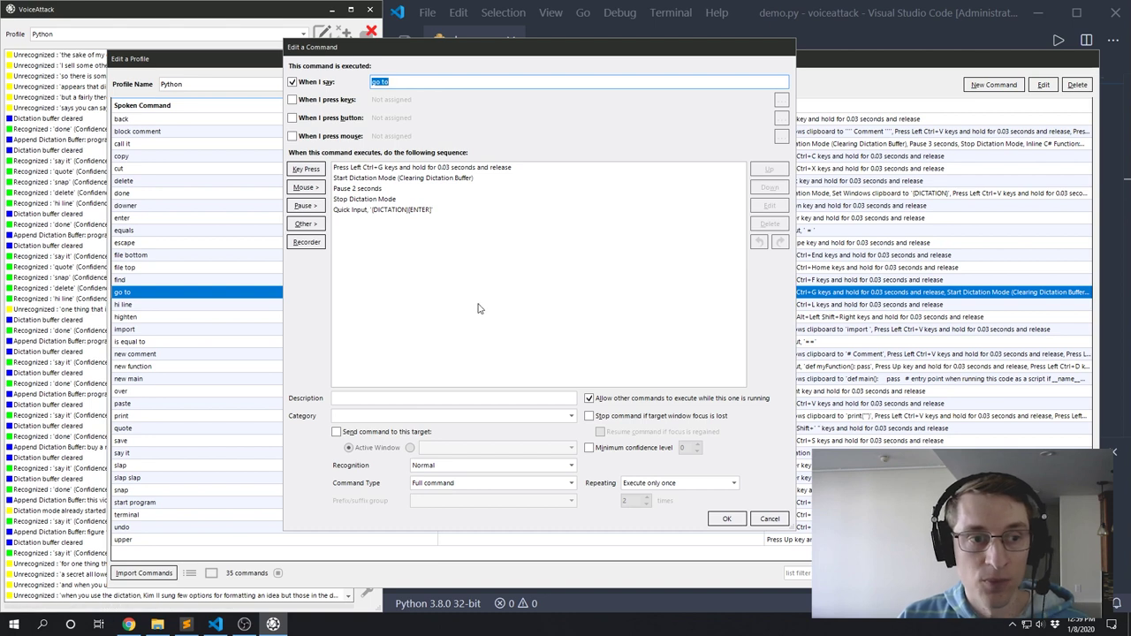
pyautogui.click(770, 519)
pyautogui.press('Escape')
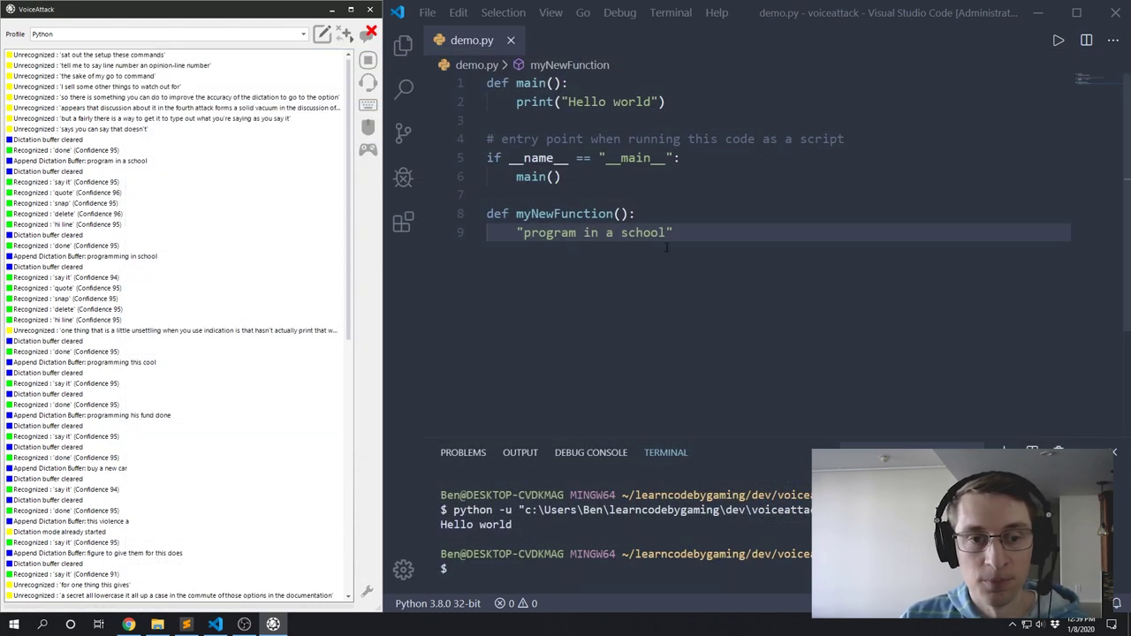
# Add seven blank lines below the "program in a school" string in demo.py
pyautogui.press('Return')
pyautogui.press('Return')
pyautogui.press('Return')
pyautogui.press('Return')
pyautogui.press('Return')
pyautogui.press('Return')
pyautogui.press('Return')
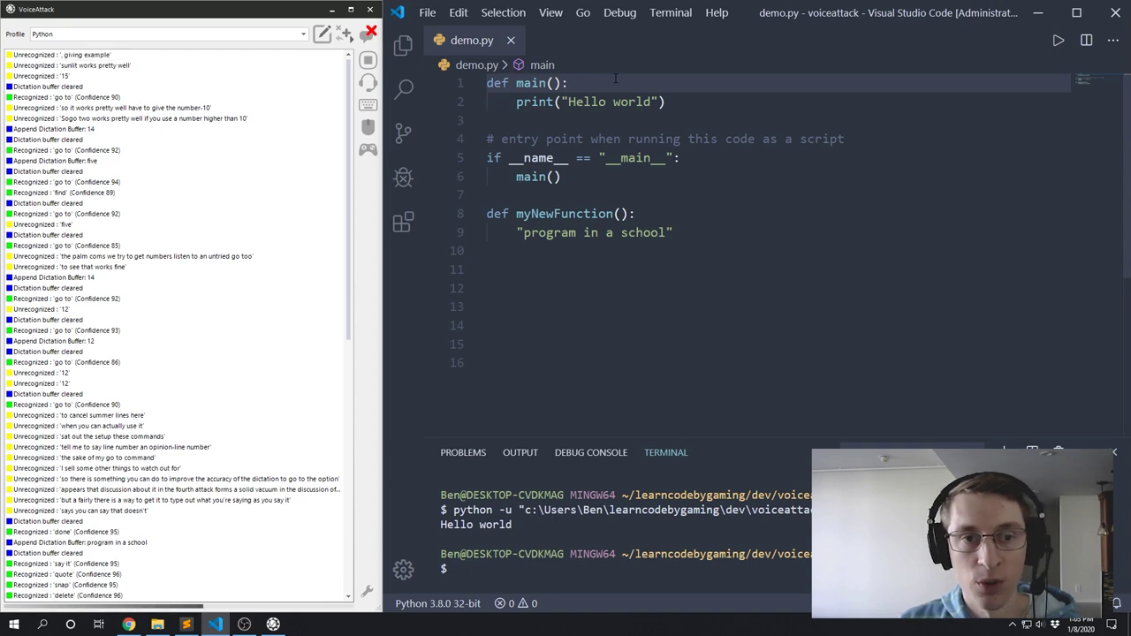
# Go to line 15 of demo.py
pyautogui.hotkey('ctrl', 'g')
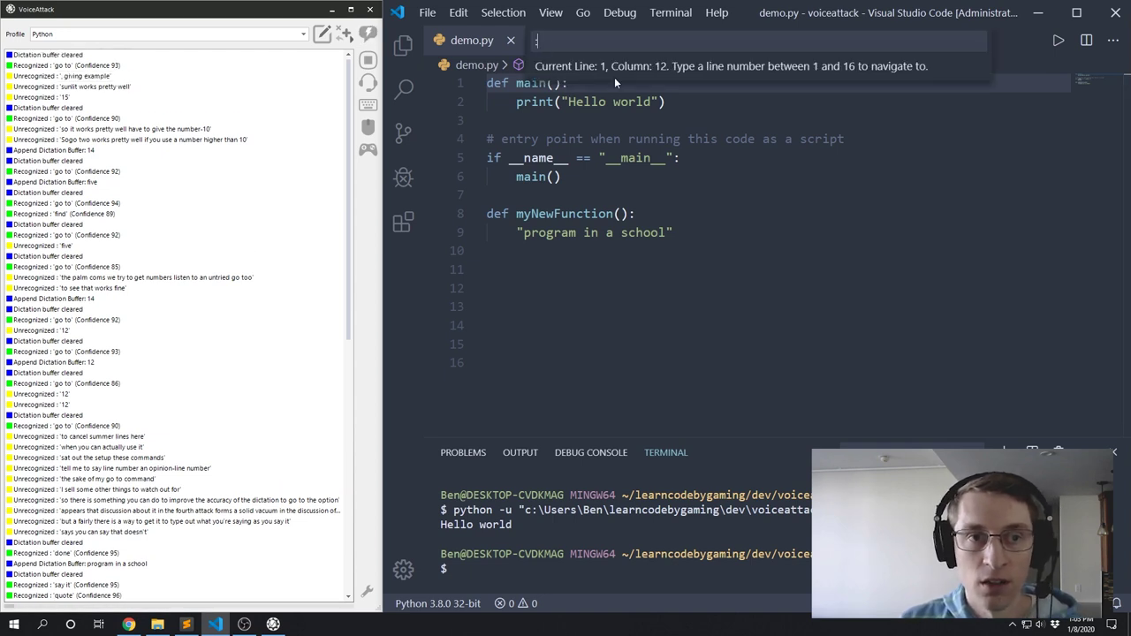
pyautogui.write('15')
pyautogui.press('Return')
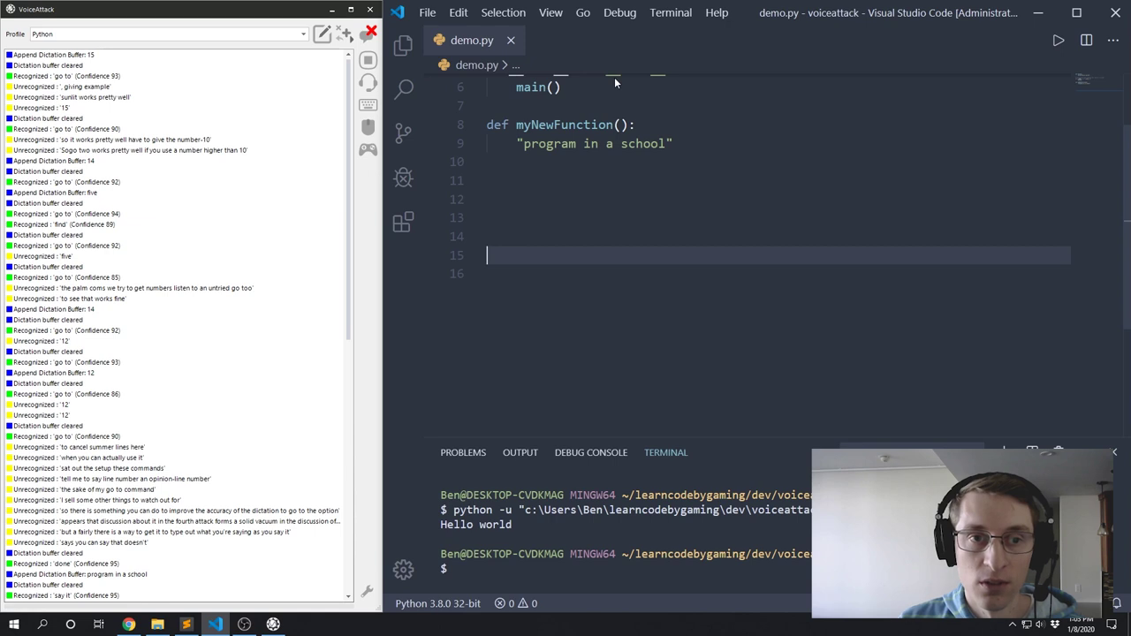
# Try to go to a line of demo.py by entering the spelled-out number "five", then dismiss the line prompt
pyautogui.hotkey('ctrl', 'g')
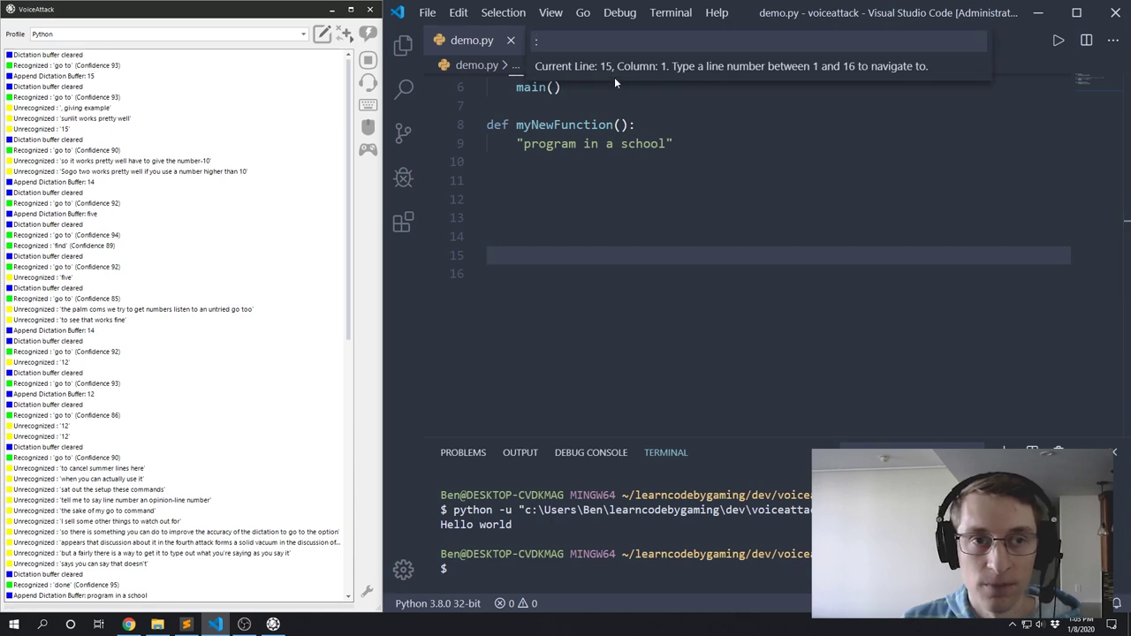
pyautogui.write('five')
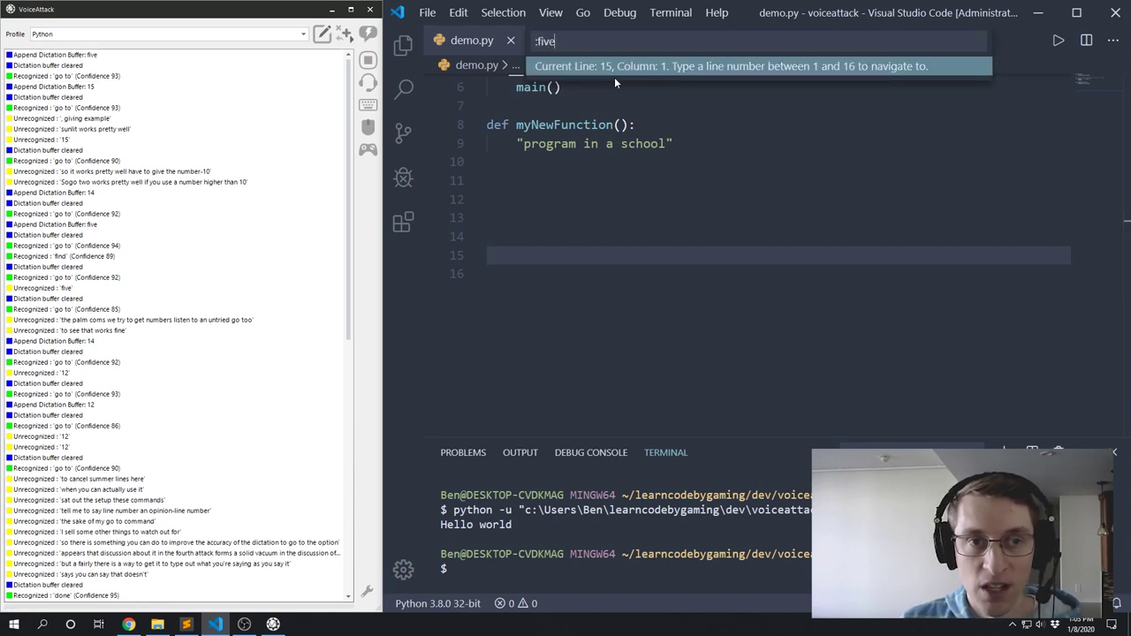
pyautogui.click(646, 252)
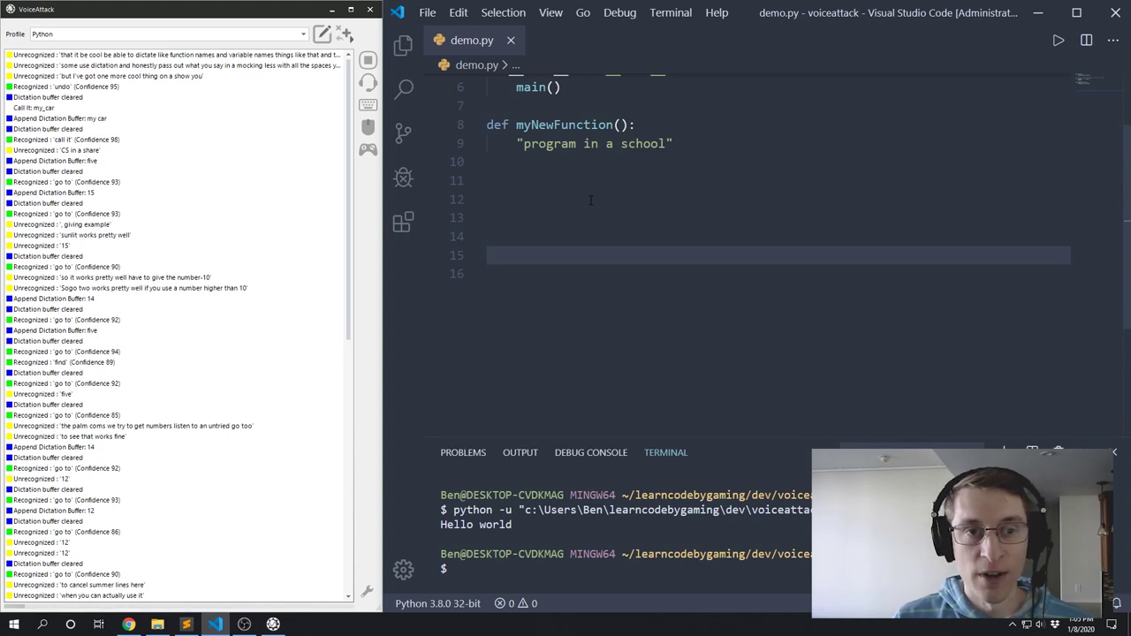
# Open the Python profile's call it command, examine the C# code of its "Output a variable name" inline function, and close the code unchanged
pyautogui.click(322, 34)
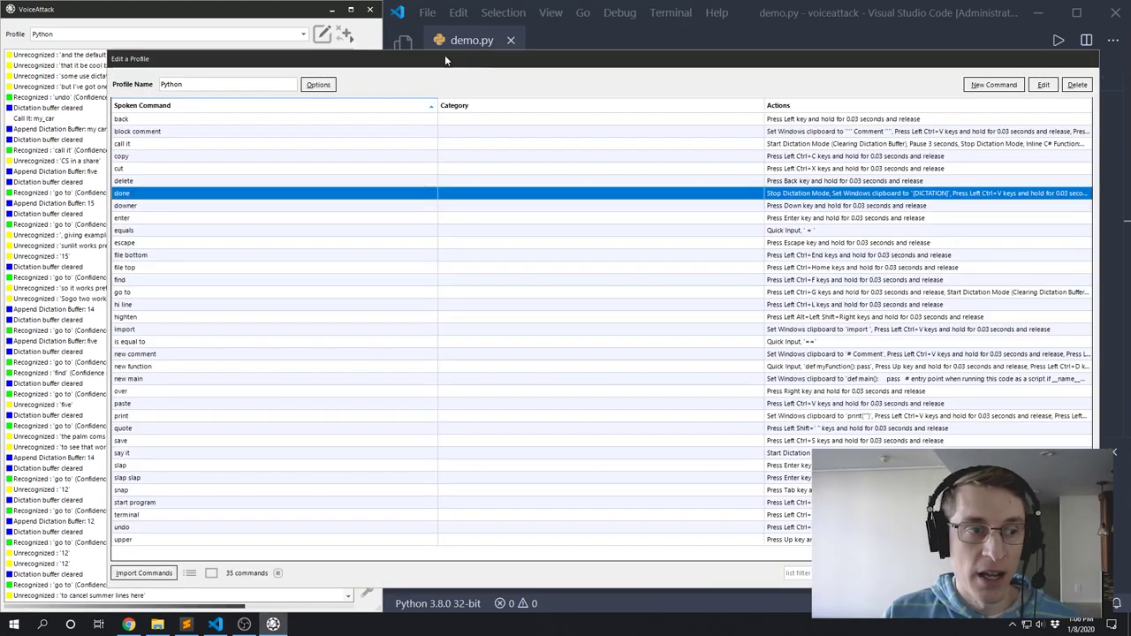
pyautogui.doubleClick(164, 144)
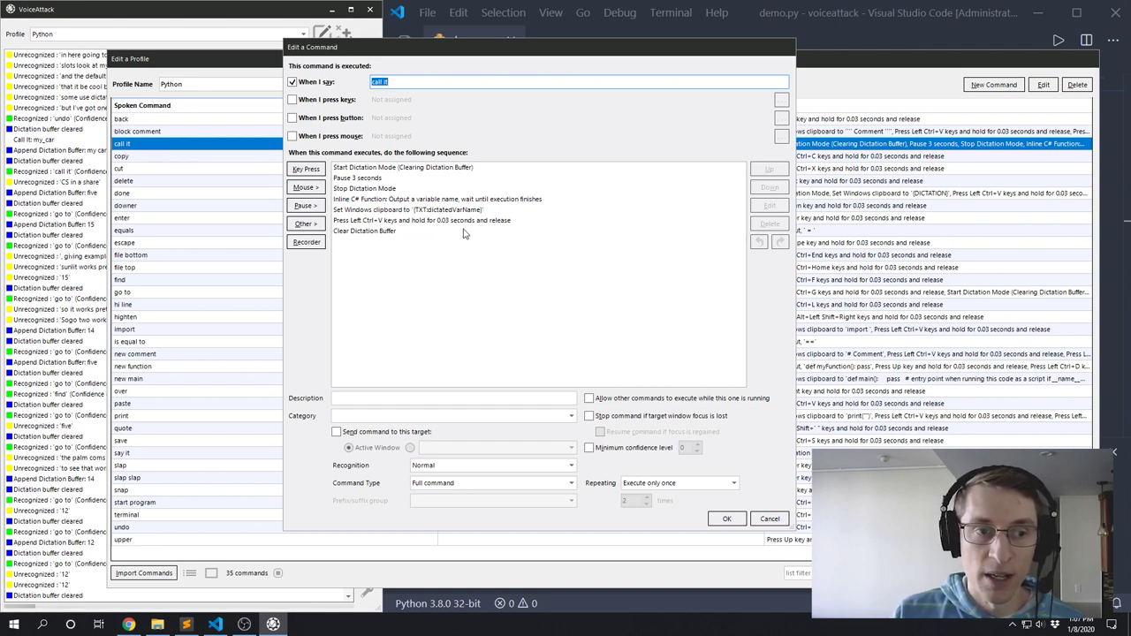
pyautogui.click(416, 201)
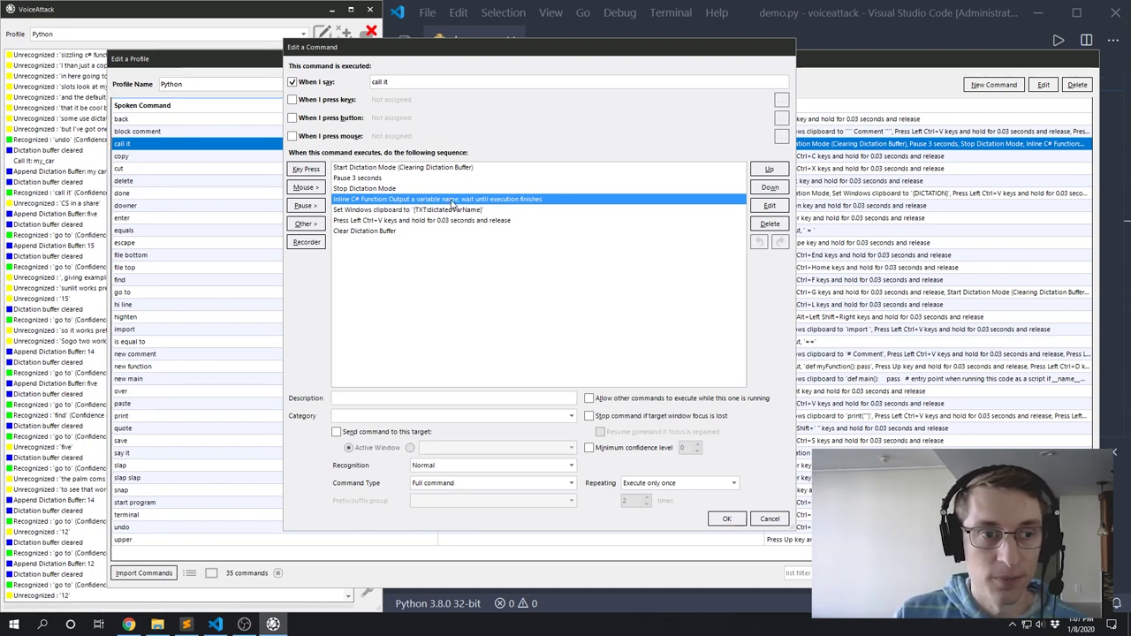
pyautogui.doubleClick(451, 201)
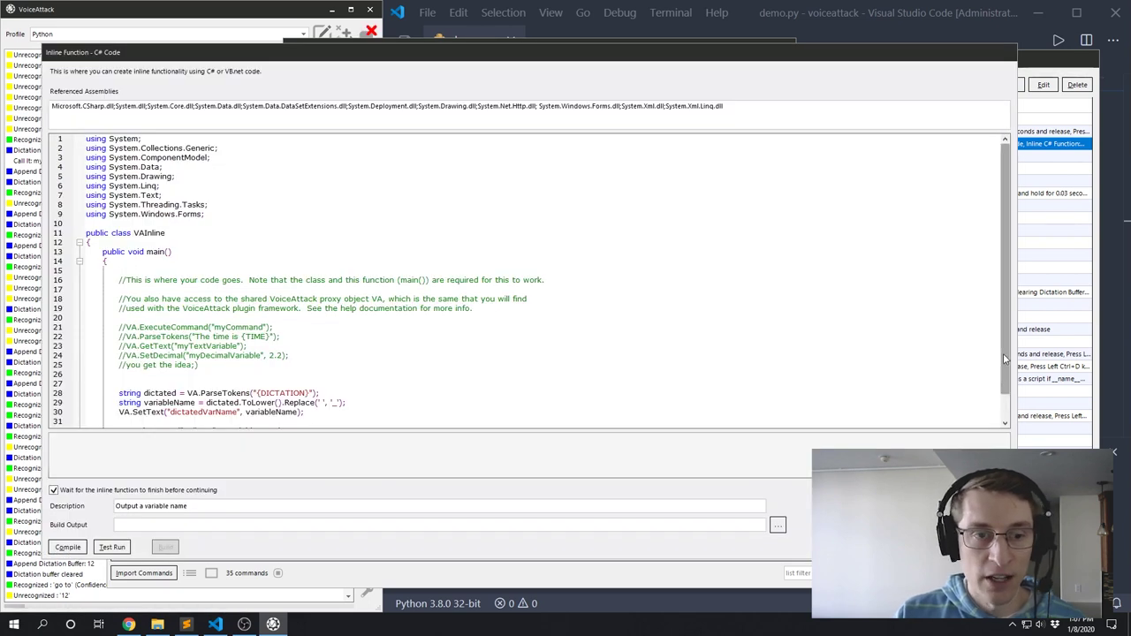
pyautogui.scroll(-1, 1008, 405)
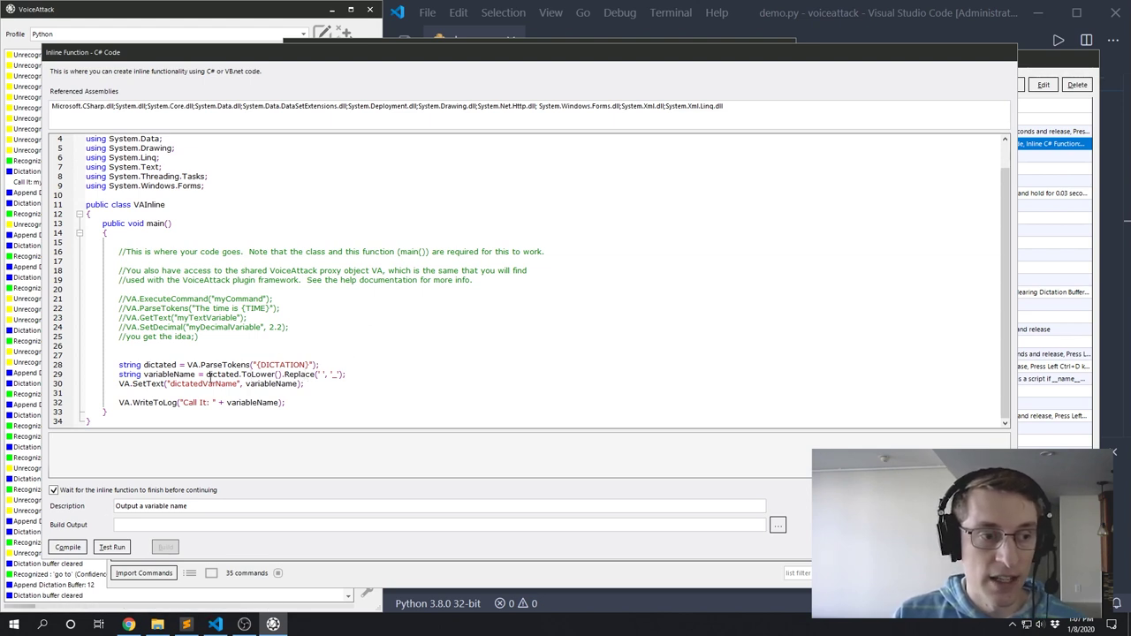
pyautogui.press('Escape')
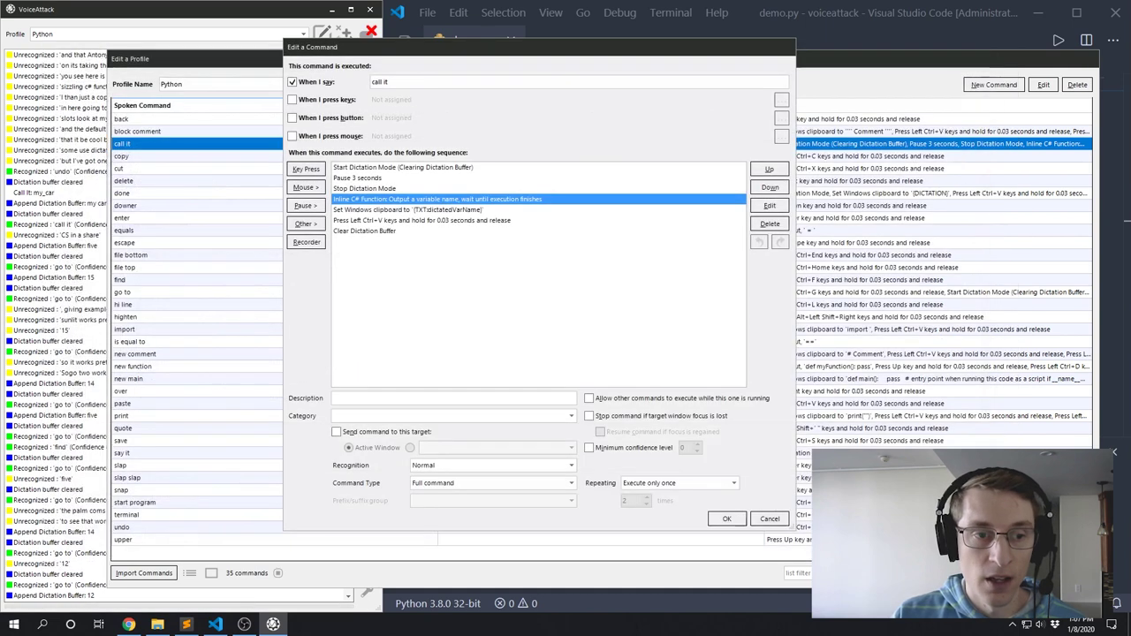
# Examine the text value in the call it command's Windows clipboard action and cancel without changing it
pyautogui.click(424, 210)
pyautogui.doubleClick(425, 212)
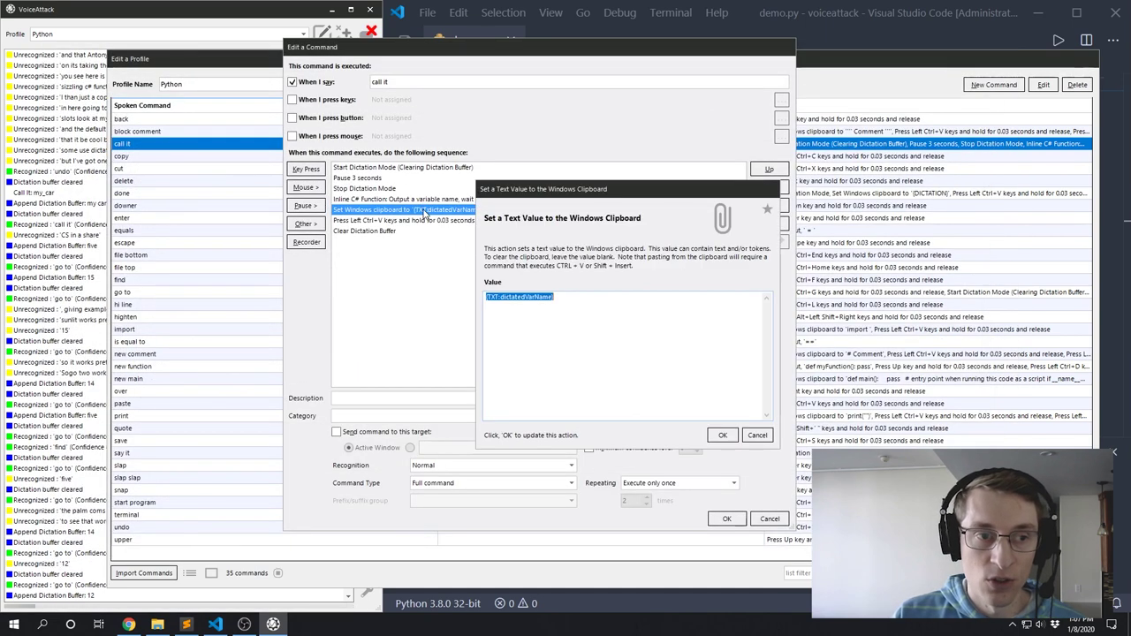
pyautogui.click(515, 299)
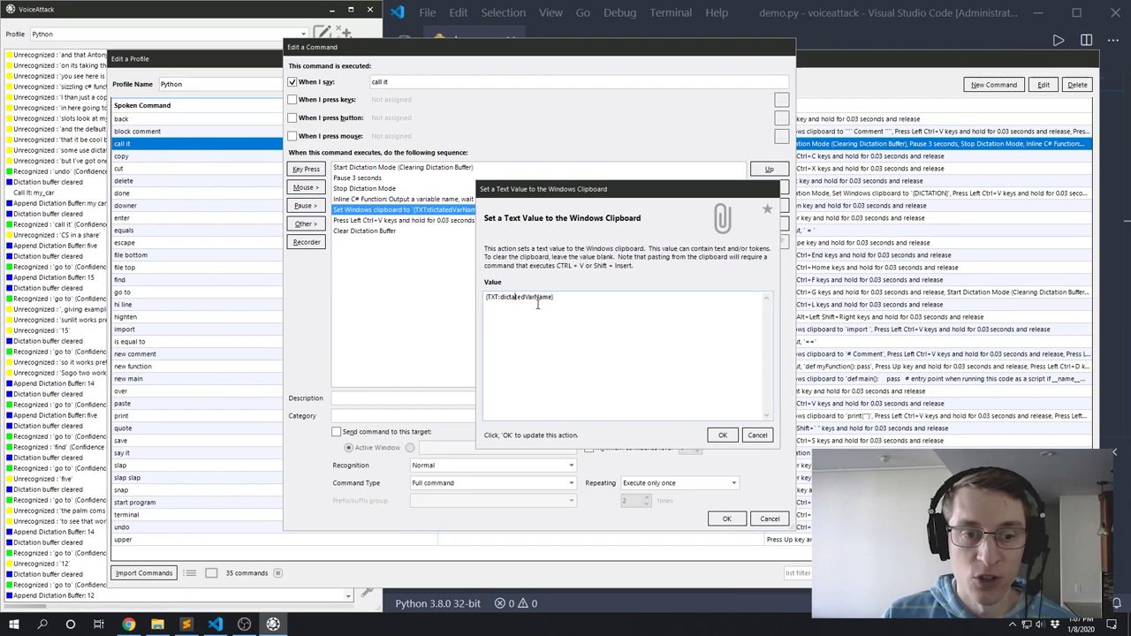
pyautogui.click(758, 435)
# Examine the advanced actions available for the call it command, including the C# inline function option, without adding one
pyautogui.click(309, 223)
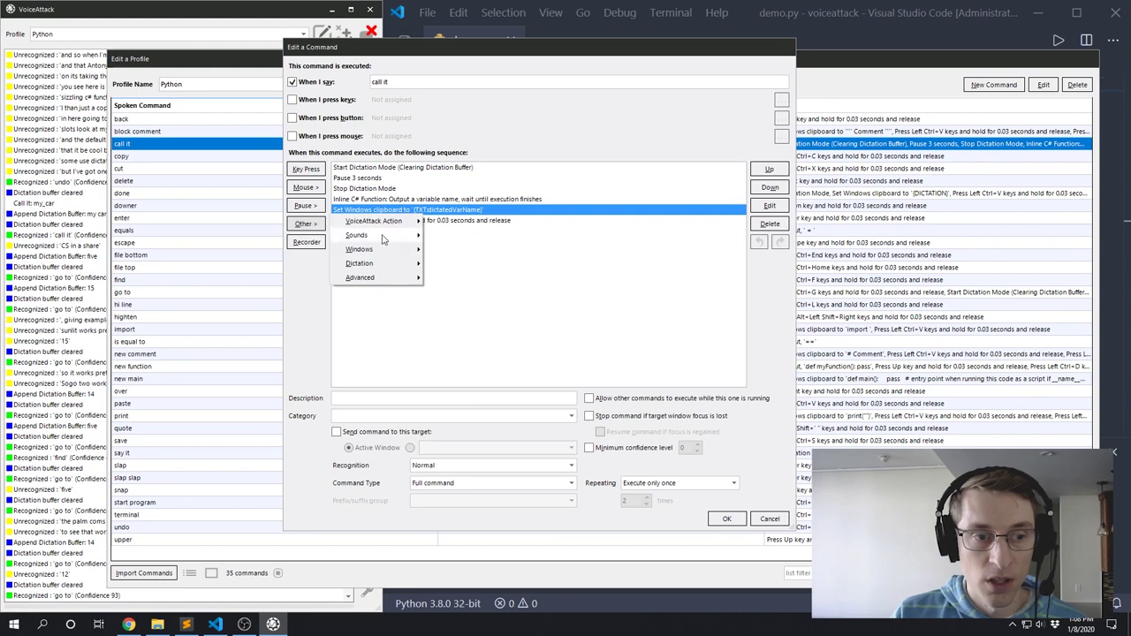
pyautogui.moveTo(405, 284)
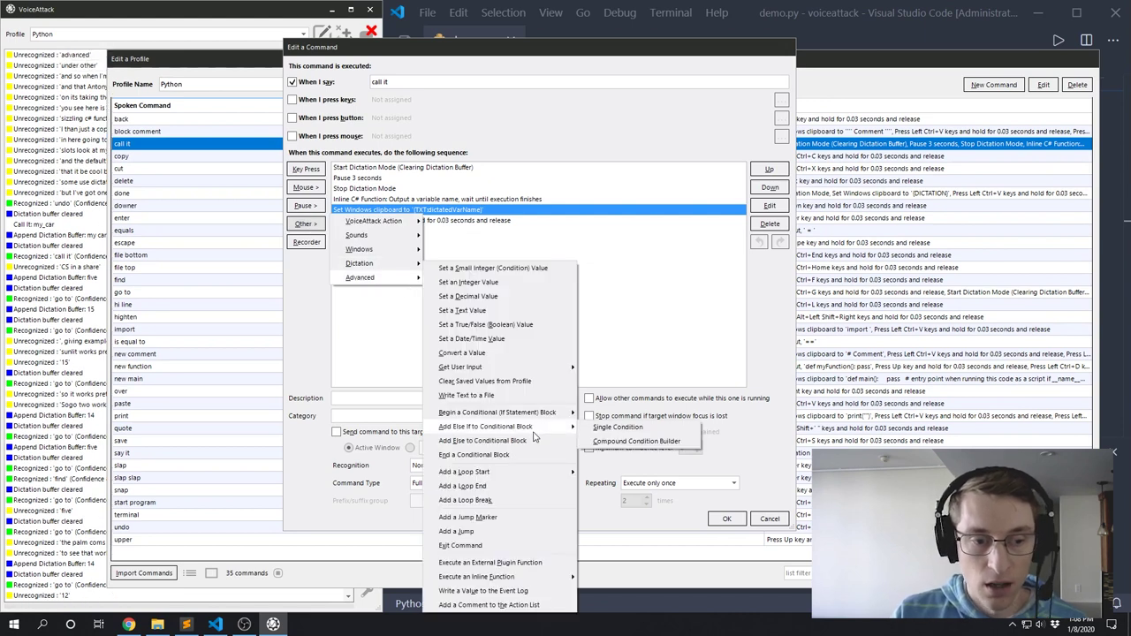
pyautogui.moveTo(519, 578)
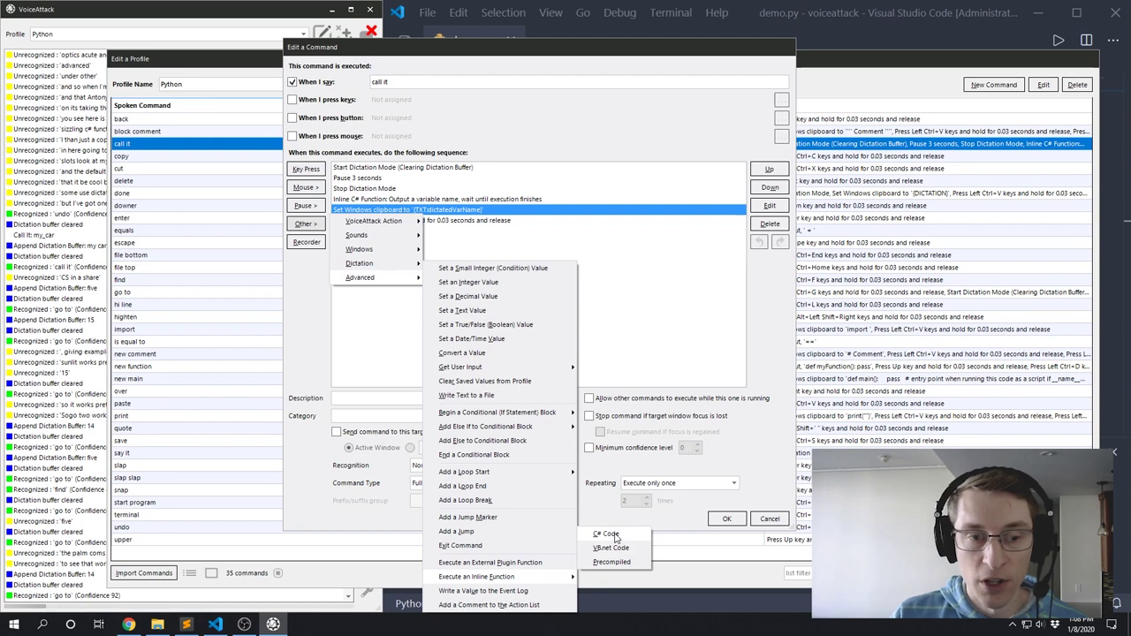
pyautogui.click(689, 346)
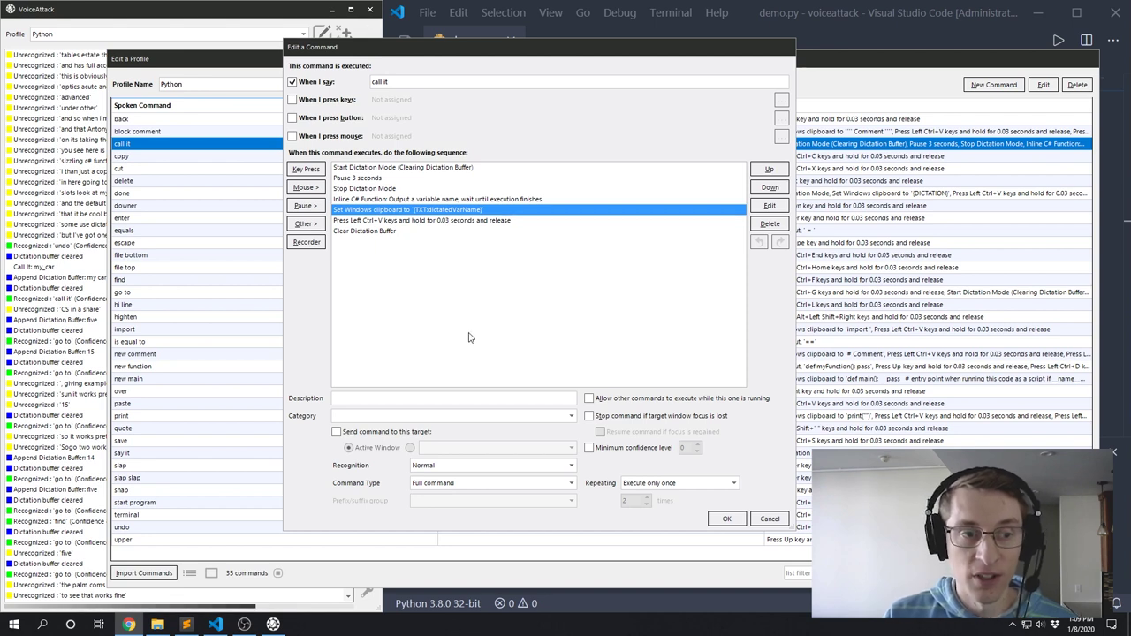
# Examine the Windows actions available for the call it command, such as Run an Application, and close the command unchanged
pyautogui.click(318, 227)
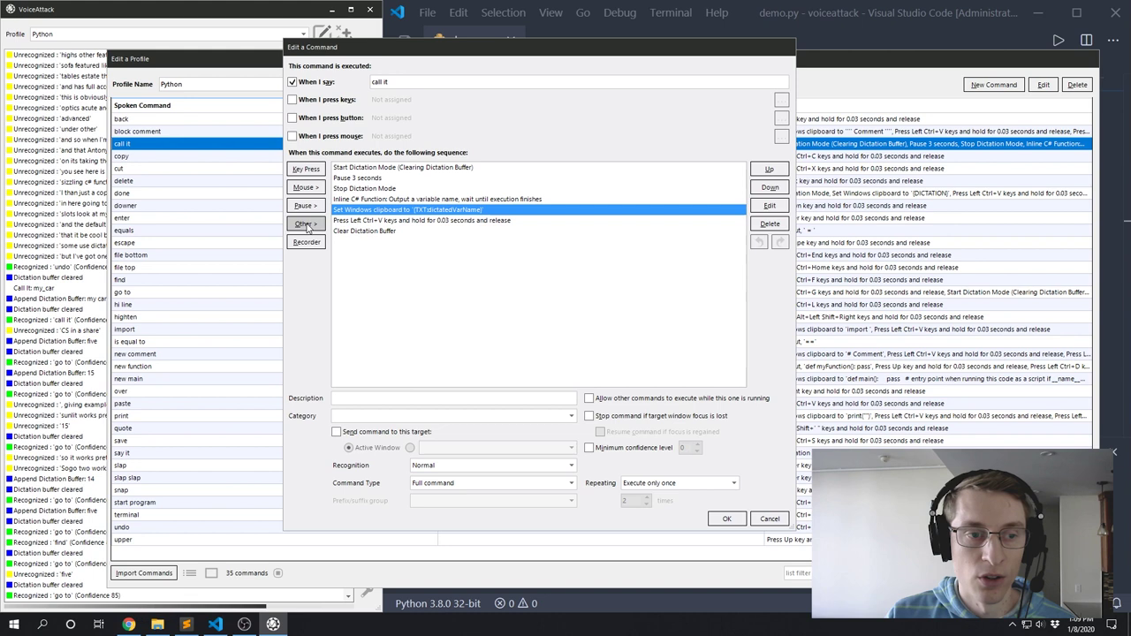
pyautogui.moveTo(380, 255)
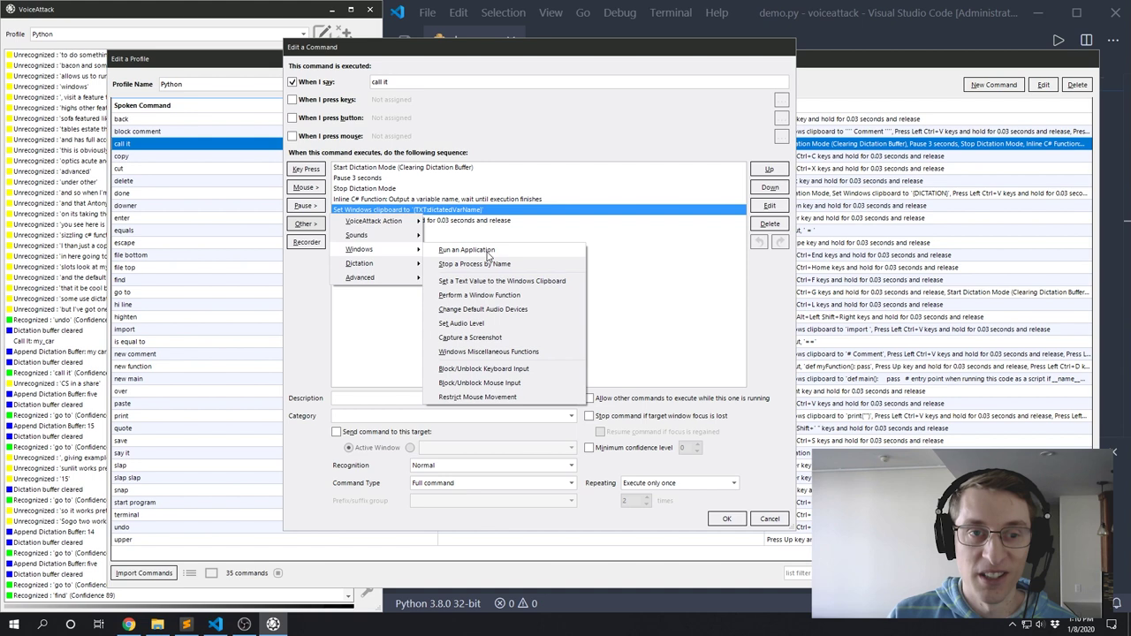
pyautogui.press('Escape')
pyautogui.press('Escape')
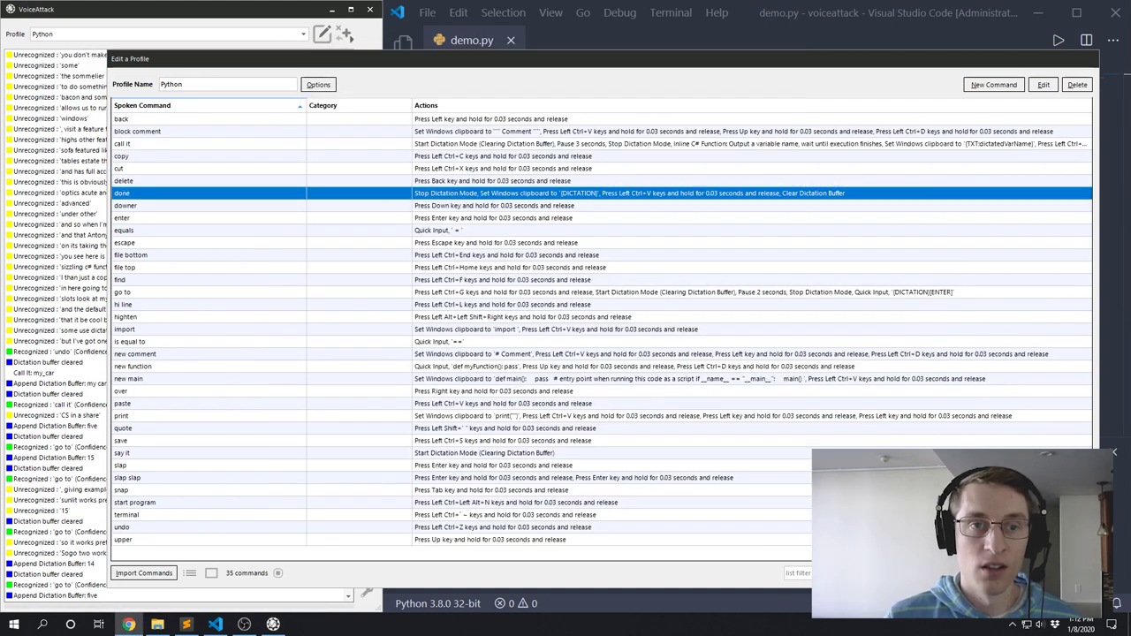